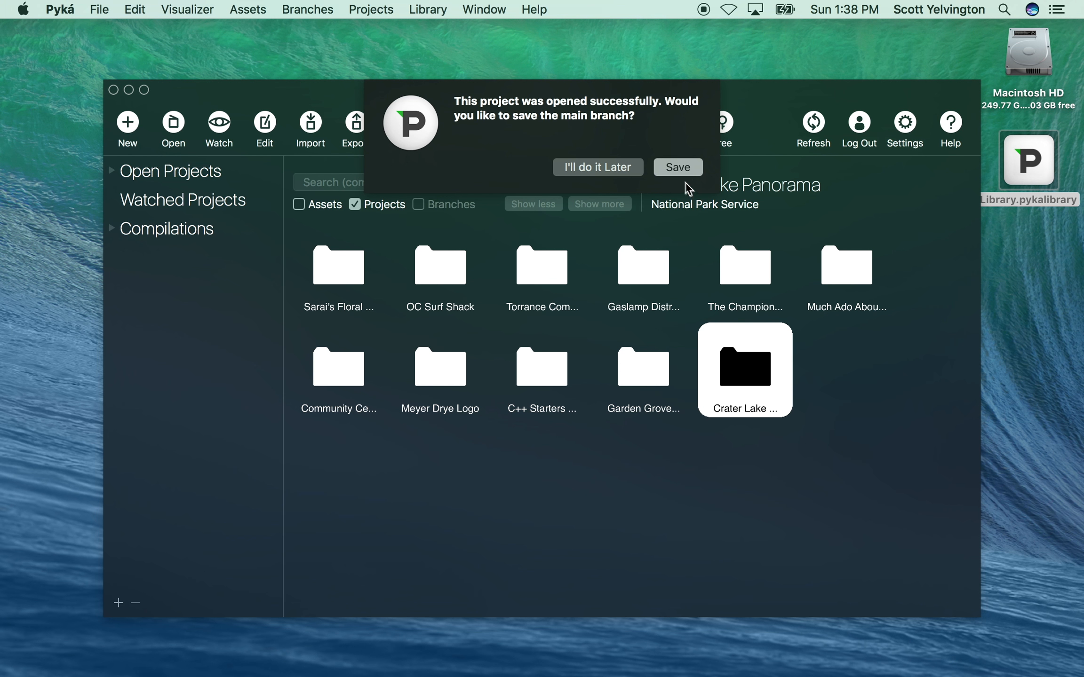
Save the opened project's main branch to the Desktop as a folder named "Crater Lake Panorama - Main Branch".
left_click(682, 168)
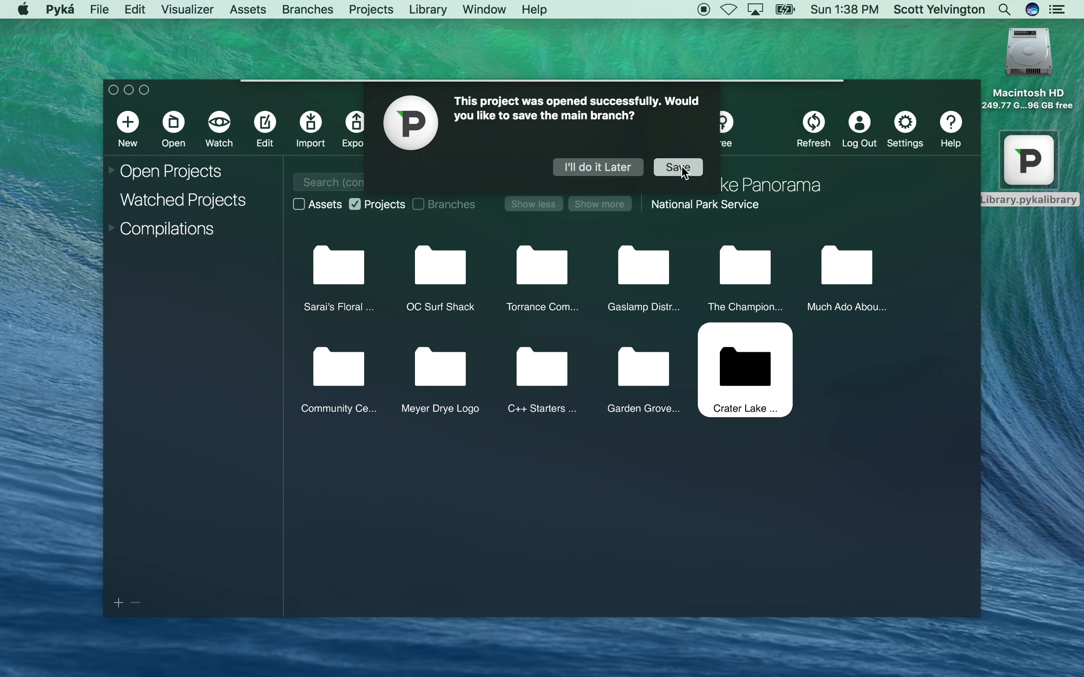
type("Cr")
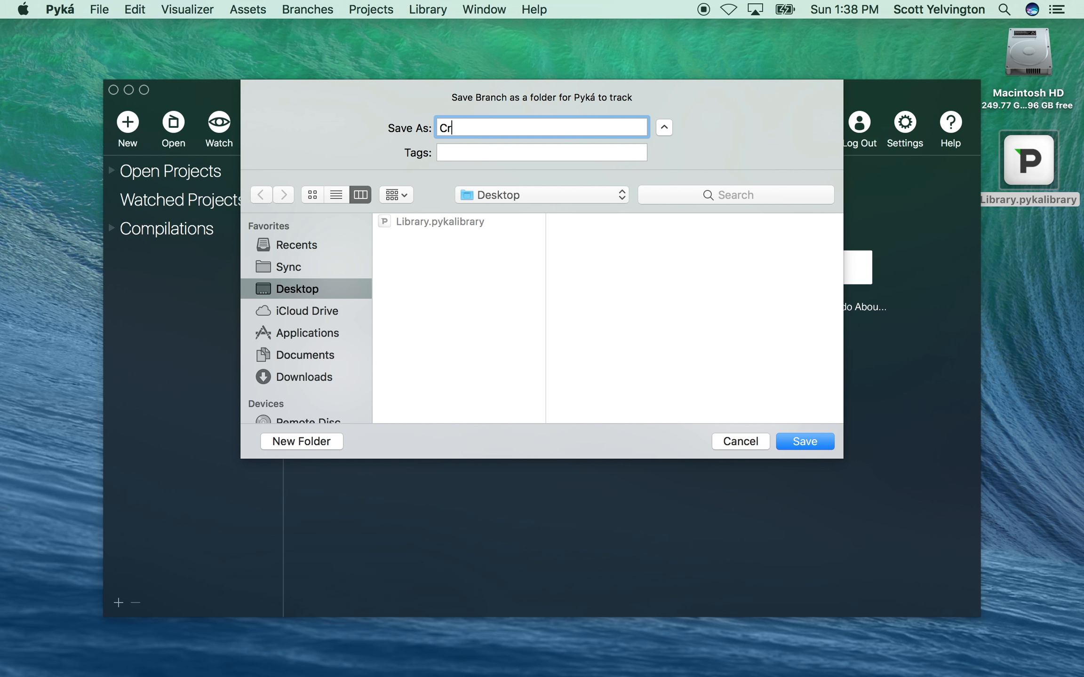
type("ater Lake Panorama - Main Bran")
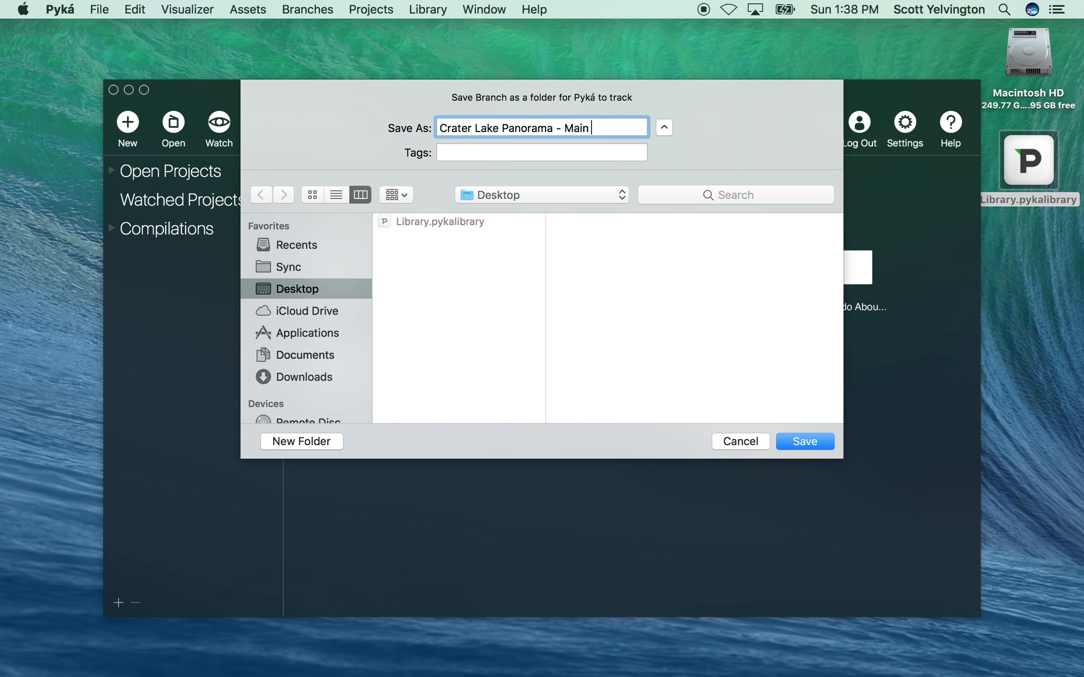
type("ch")
left_click(798, 440)
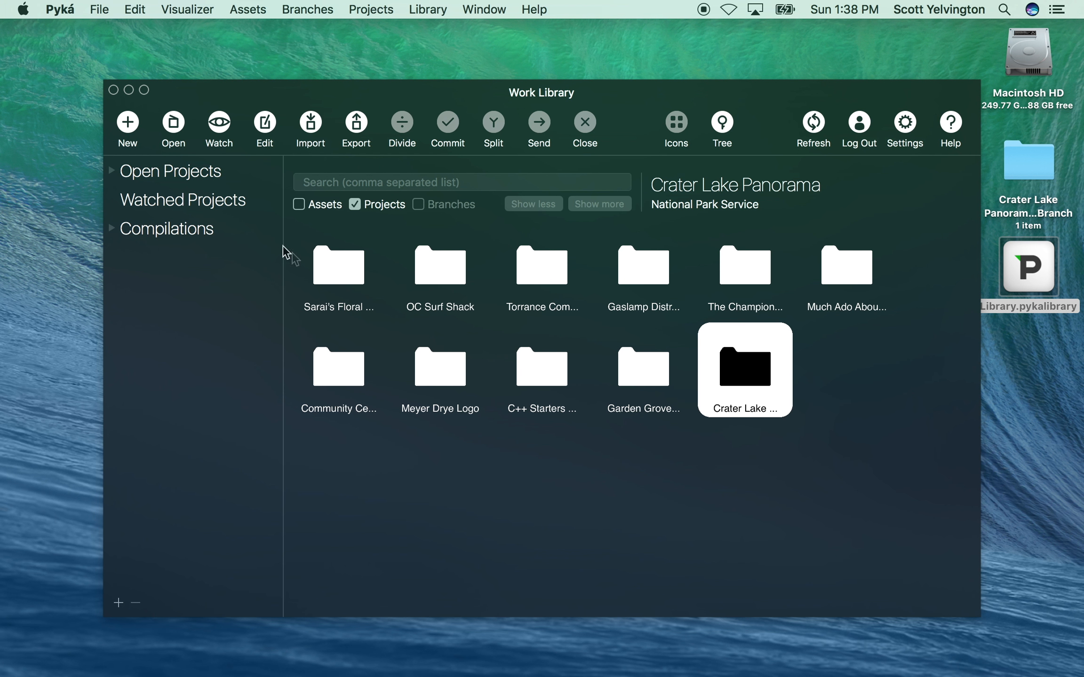
Expand the open National Park Service project down to its branches and inspect the saved branch folder's contents in Finder.
left_click(145, 173)
left_click(125, 194)
left_click(138, 214)
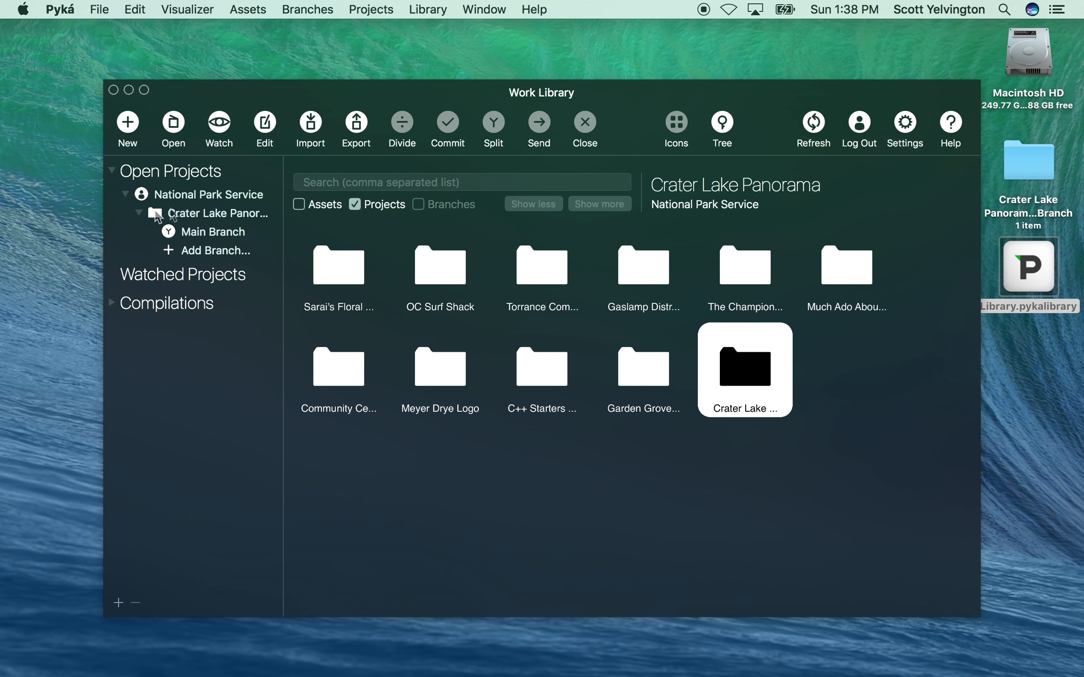
double_click(1047, 167)
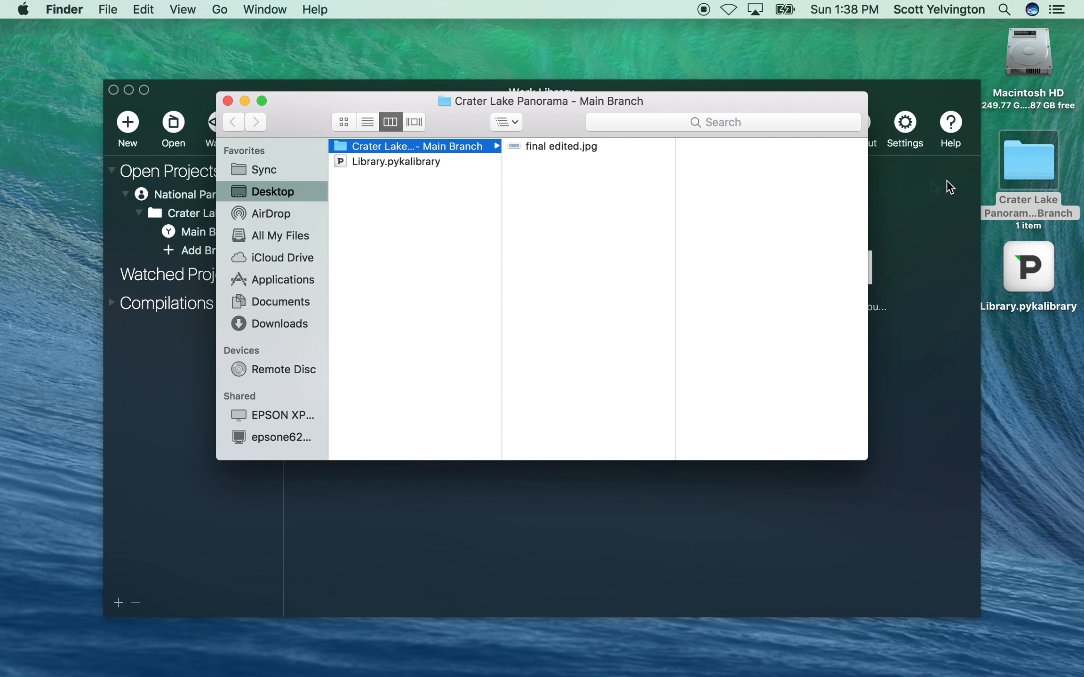
left_click(228, 101)
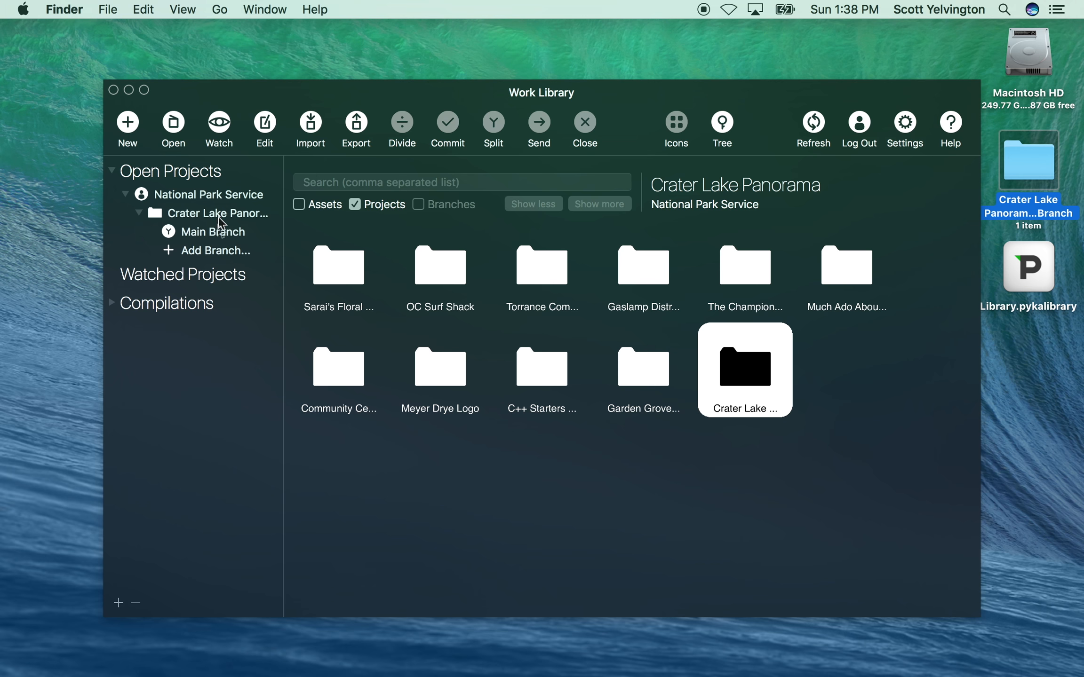
Examine the version tree of the Crater Lake Panorama main branch and return to the icon view of its files.
left_click(218, 235)
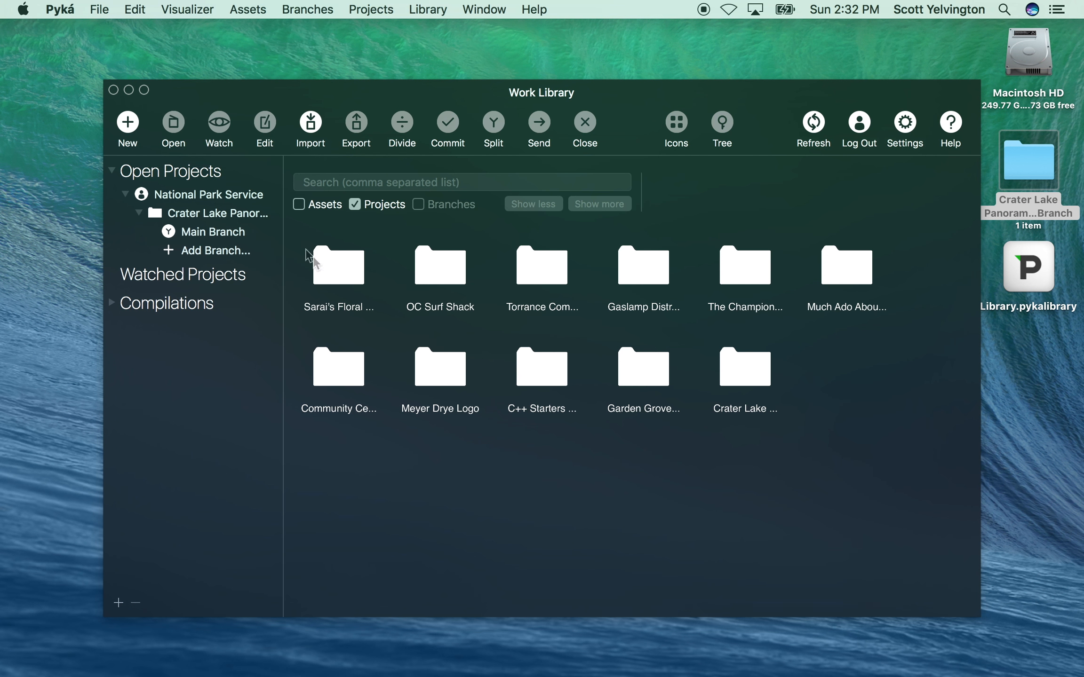
left_click(258, 232)
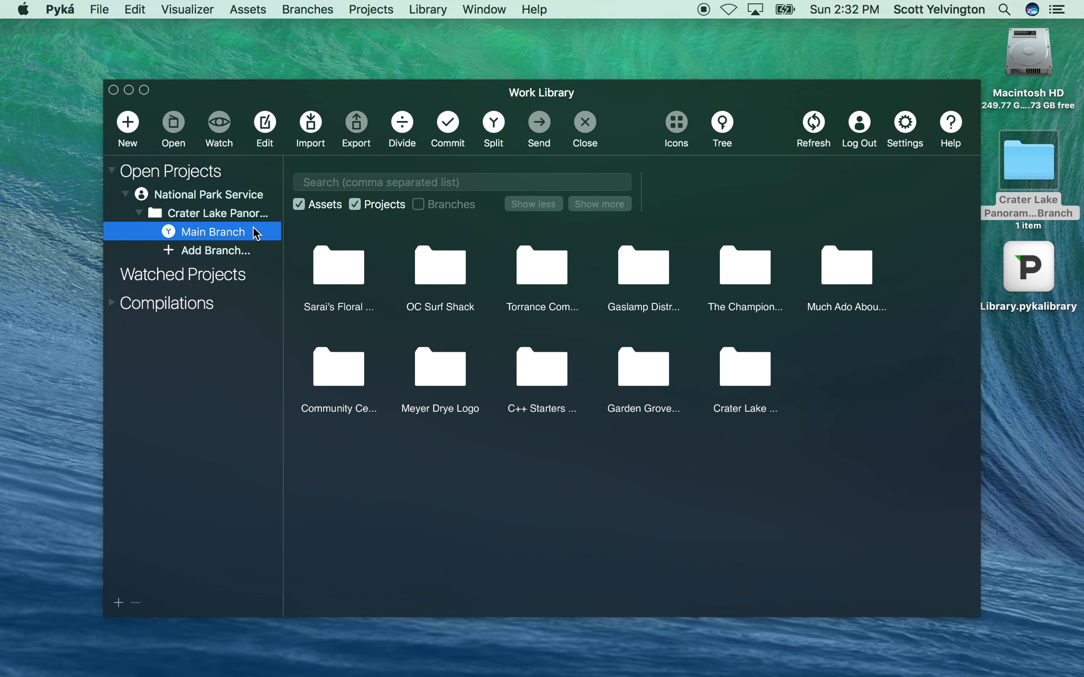
left_click(720, 125)
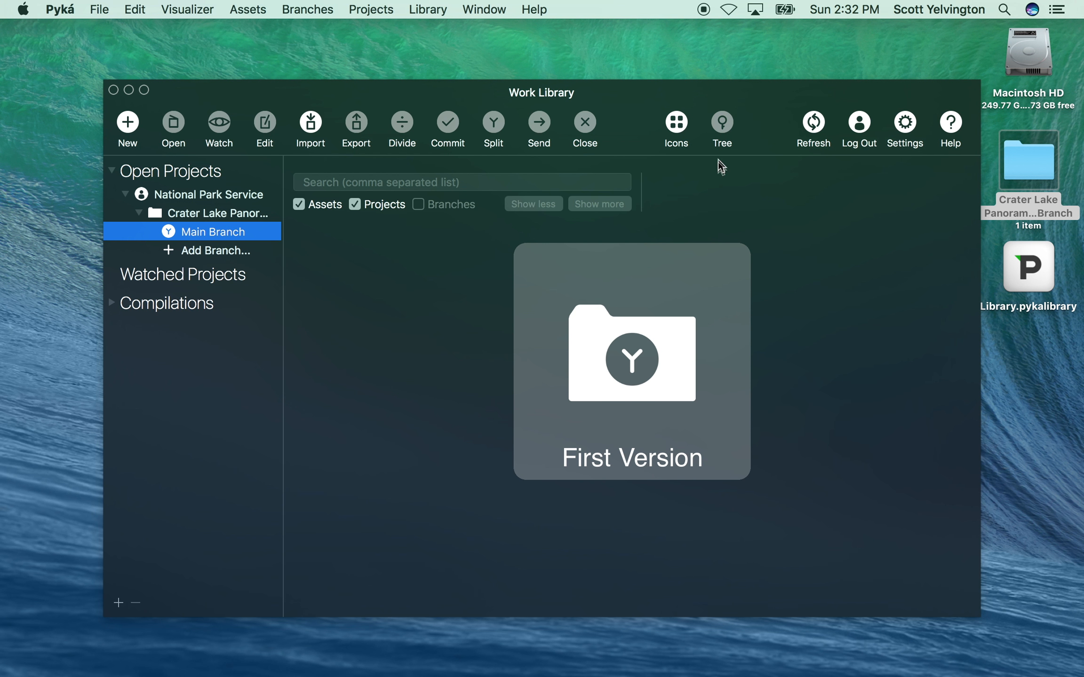
left_click(709, 437)
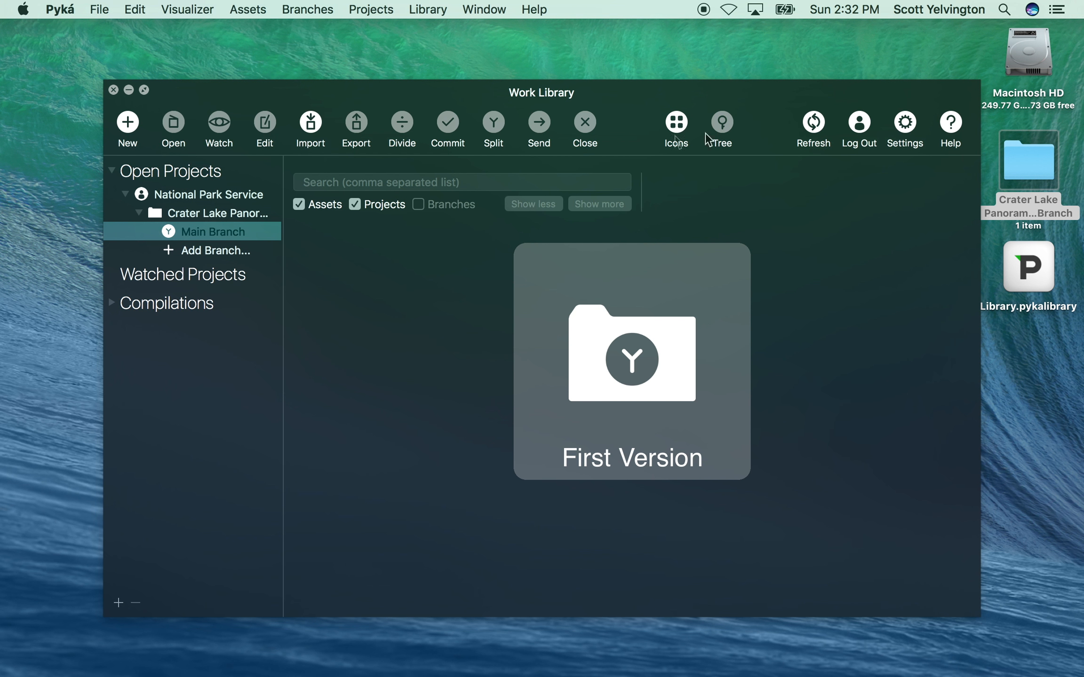
left_click(680, 123)
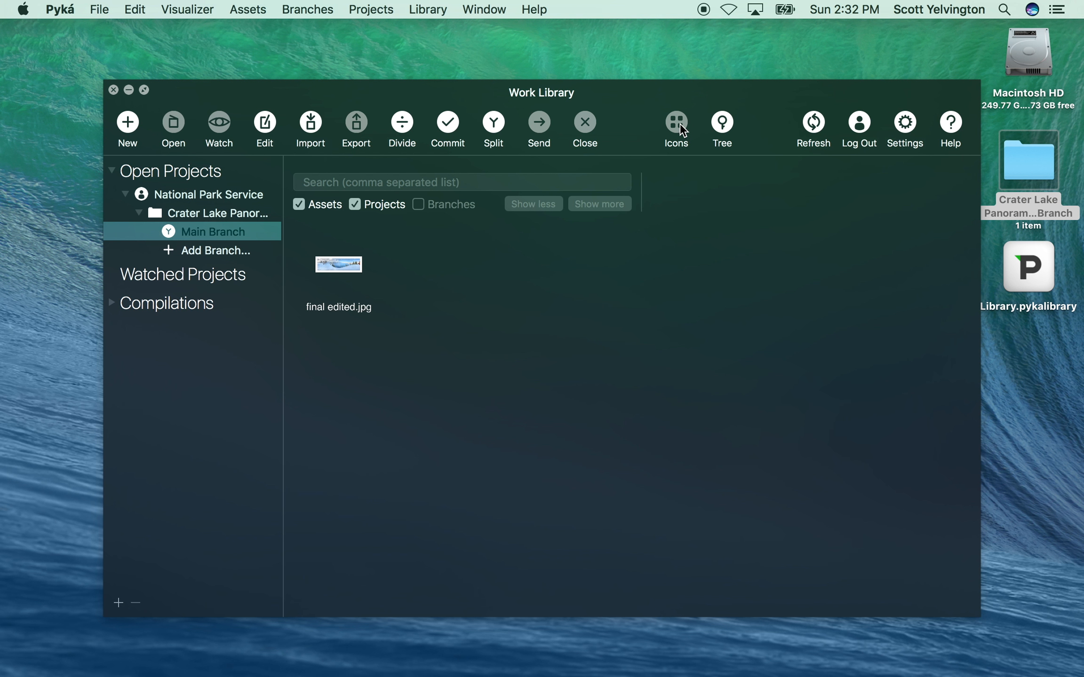
Open final edited.jpg in Preview from the Crater Lake Panorama main branch folder on the Desktop.
left_click(1039, 179)
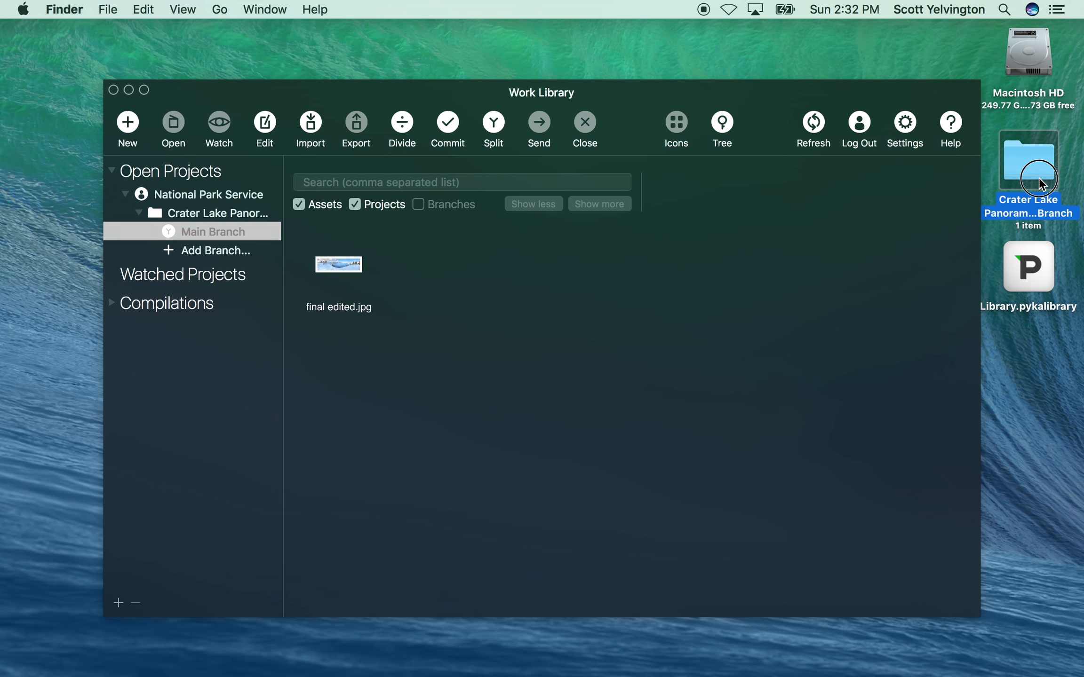
double_click(1039, 178)
double_click(560, 144)
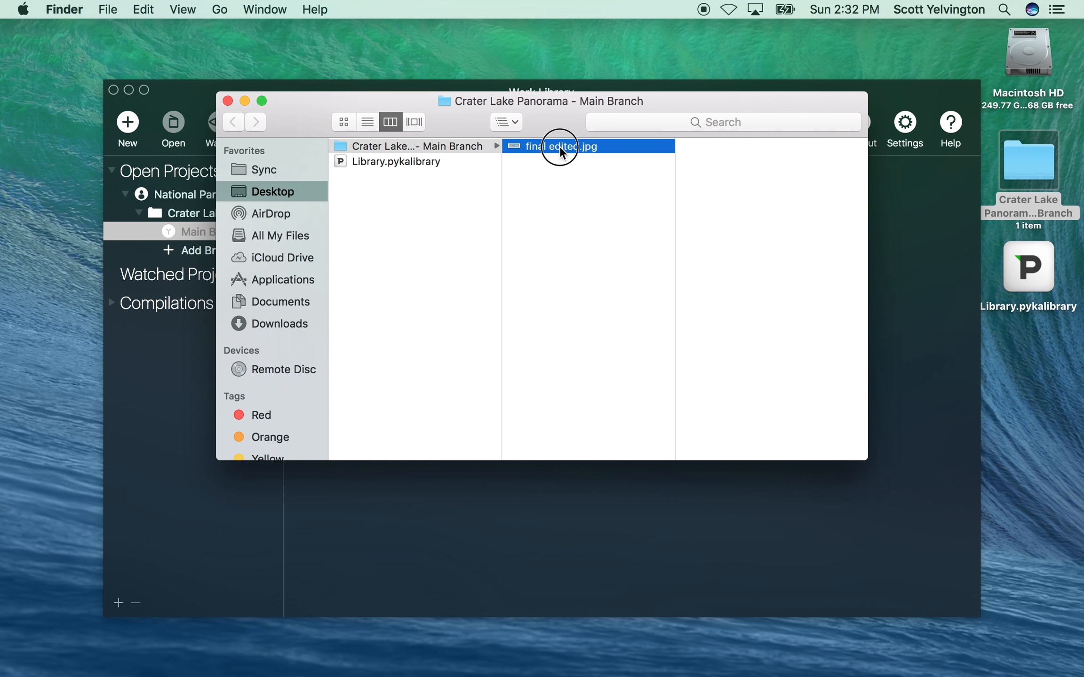
Crop the panorama at full height to cut off the barn at its right end, and close the image and folder windows.
left_click_drag(20, 77, 560, 205)
left_click_drag(631, 206, 992, 413)
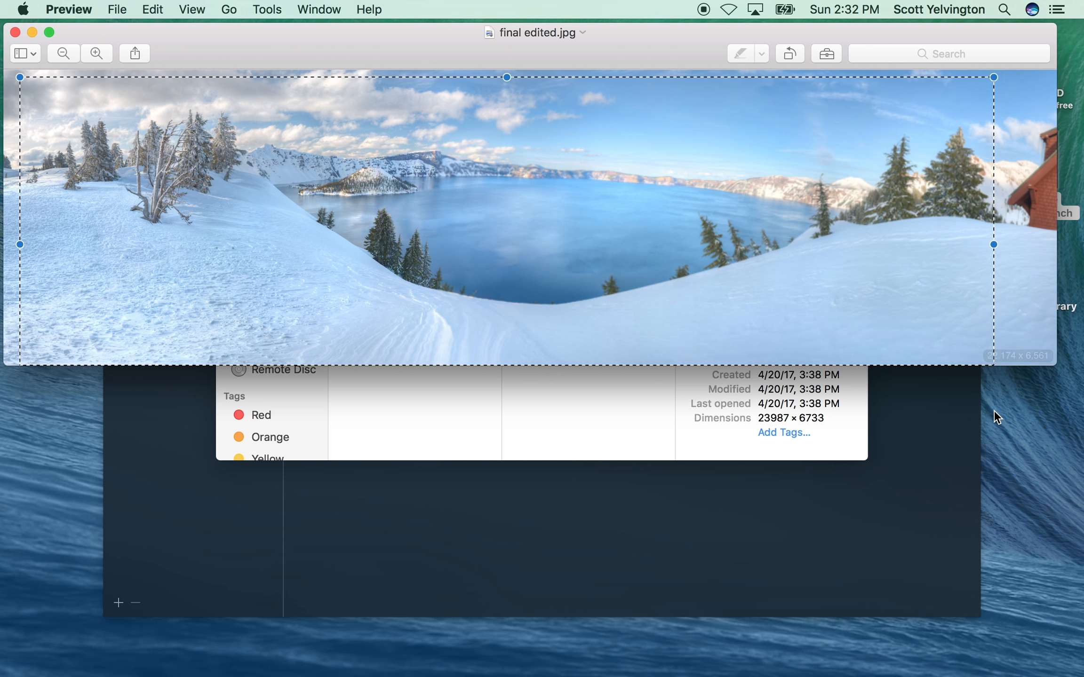
left_click_drag(3, 294, 4, 287)
left_click_drag(6, 75, 19, 49)
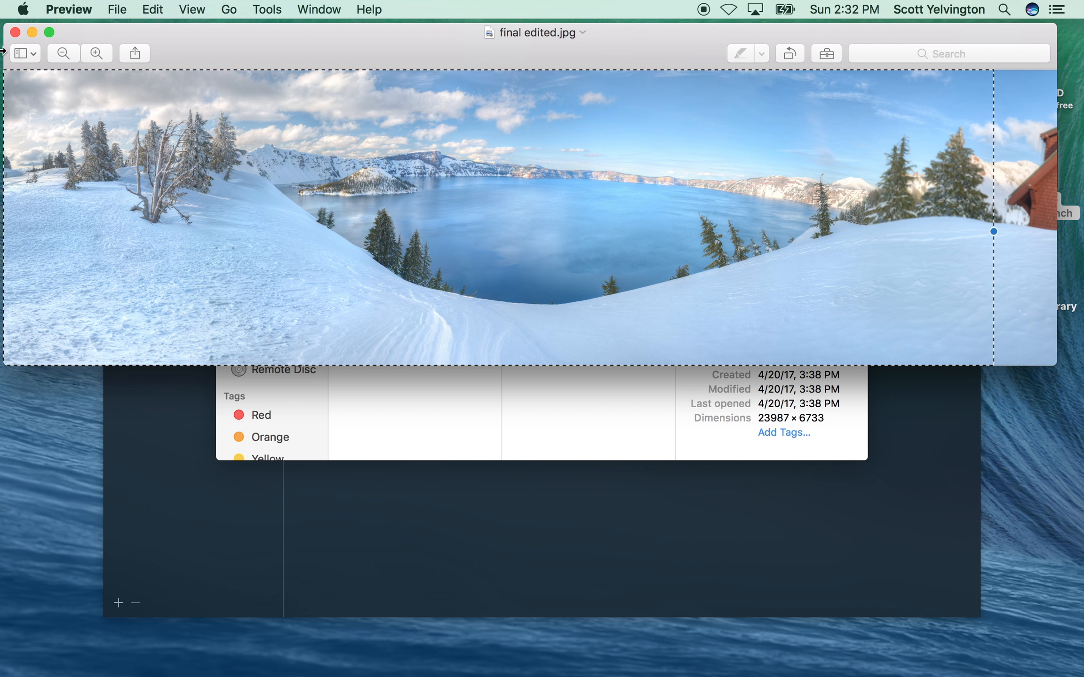
left_click(229, 9)
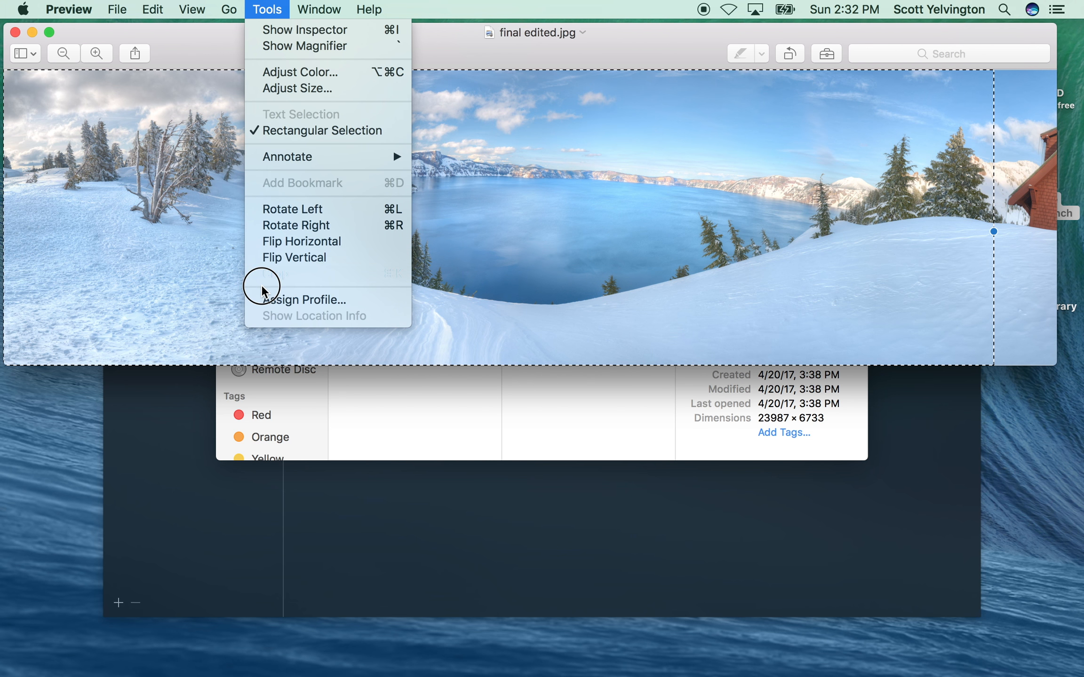
left_click(265, 278)
key("super+w")
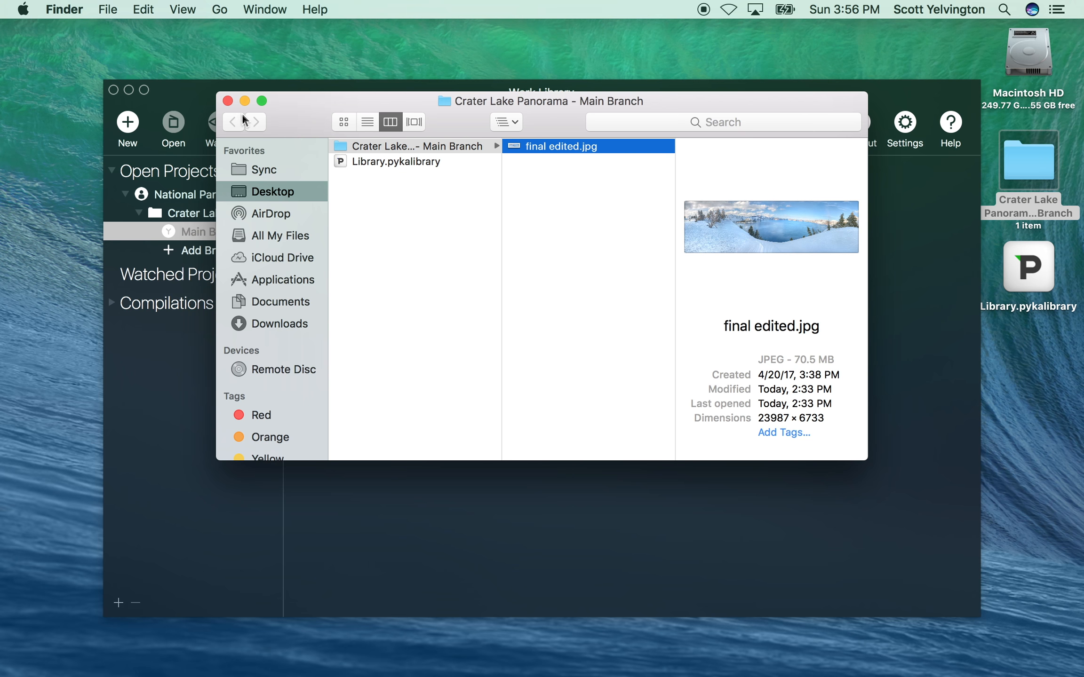
left_click(228, 101)
left_click(223, 102)
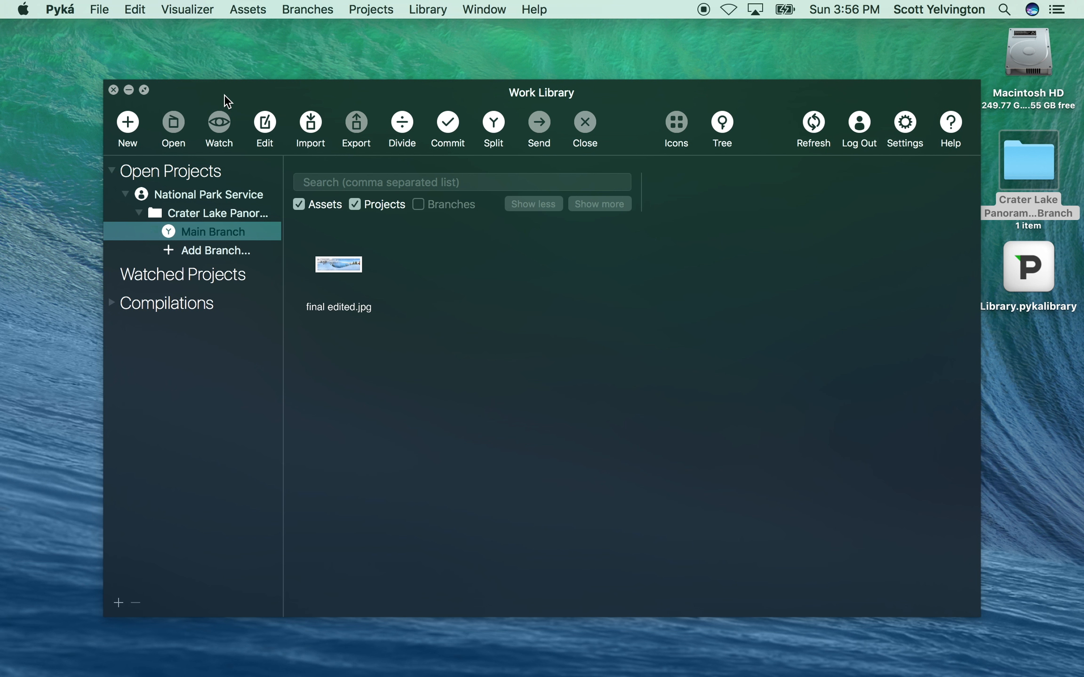
Commit the main branch as a version named "Cropped panorama" with the description "Cropped the panorama to remove the barn.".
left_click(447, 123)
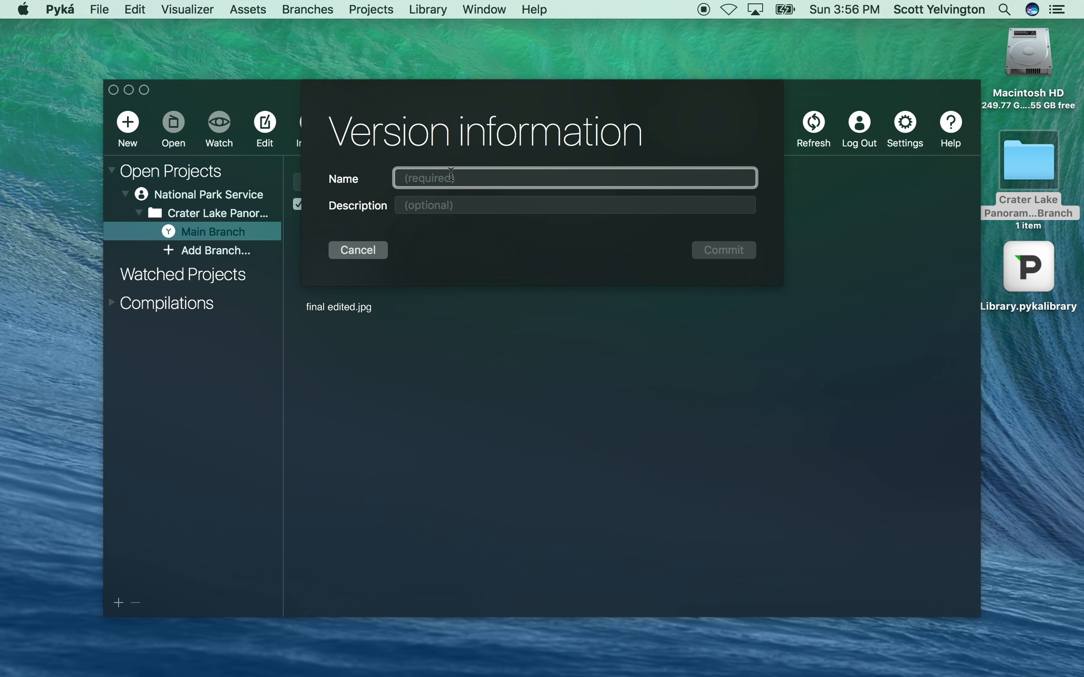
type("Cropped pan")
key("BackSpace")
key("BackSpace")
key("BackSpace")
type("panorama")
key("Tab")
type("Cr")
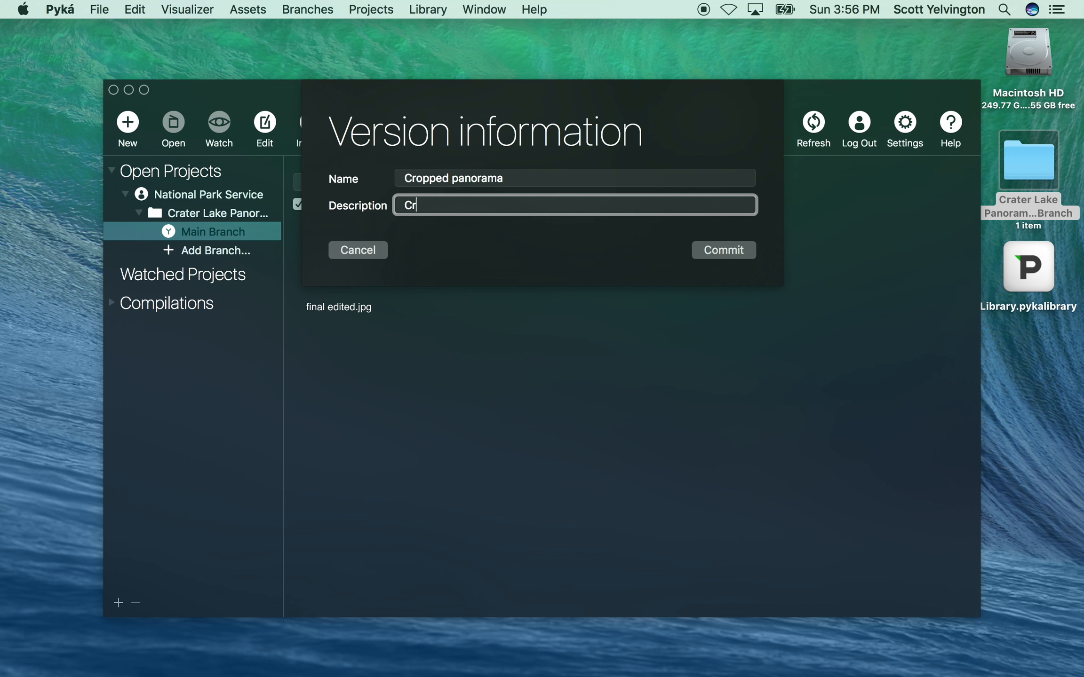
type("opped the panorama to remove barn.")
left_click(723, 252)
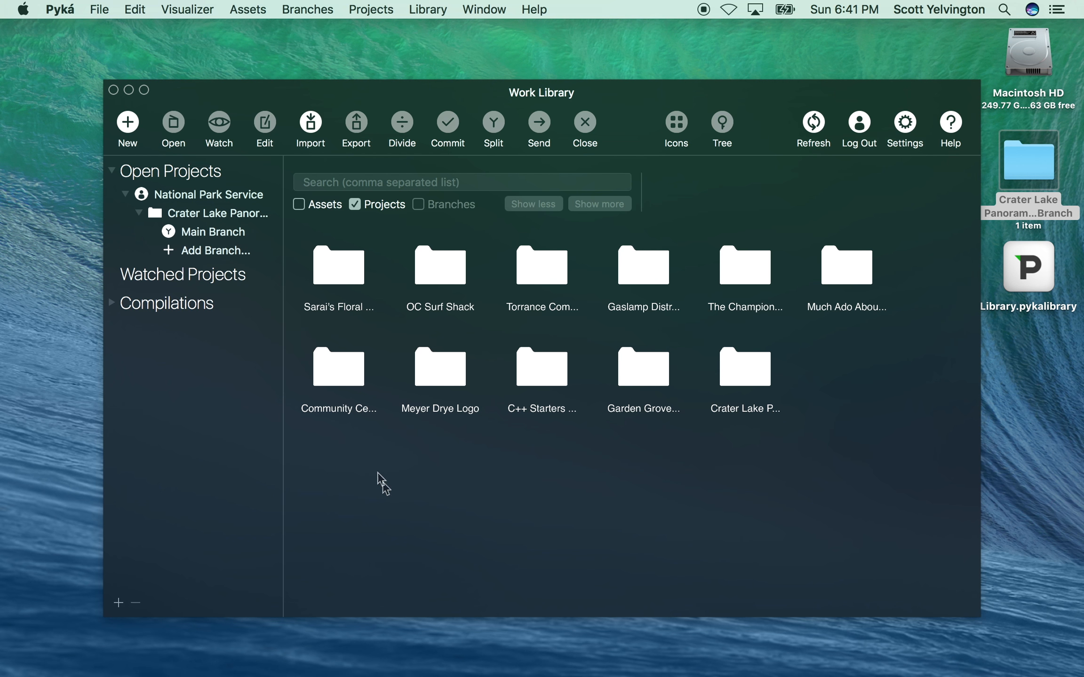
Switch the Crater Lake Panorama main branch to First Version from its version tree, skipping the commit of unsaved changes.
left_click(231, 233)
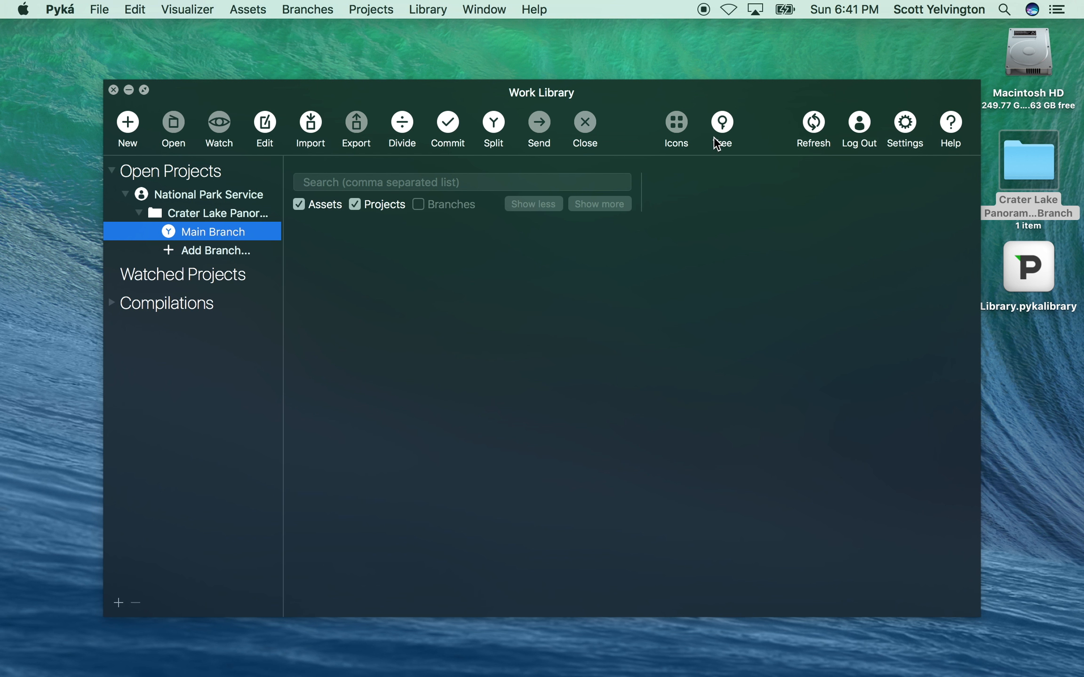
left_click(723, 126)
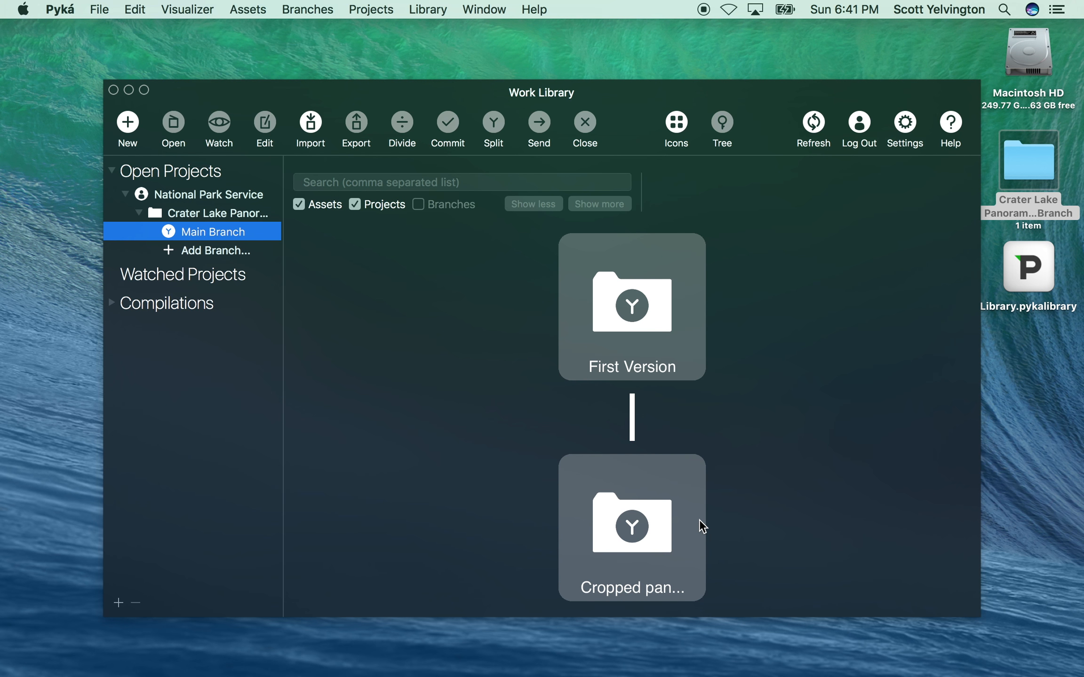
double_click(628, 308)
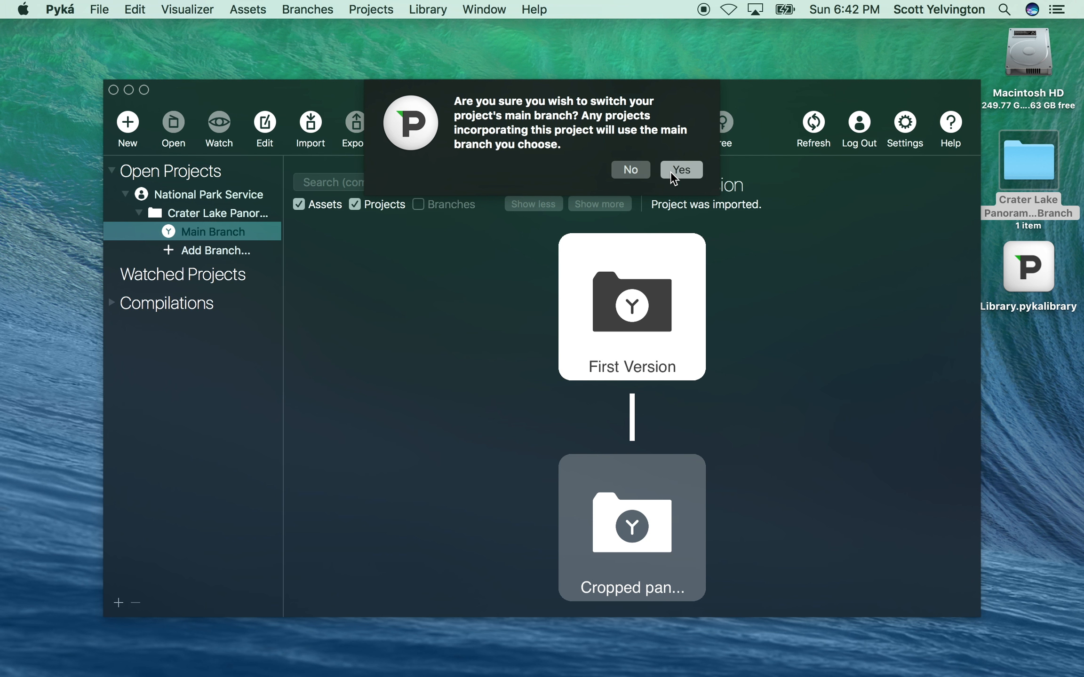
left_click(671, 171)
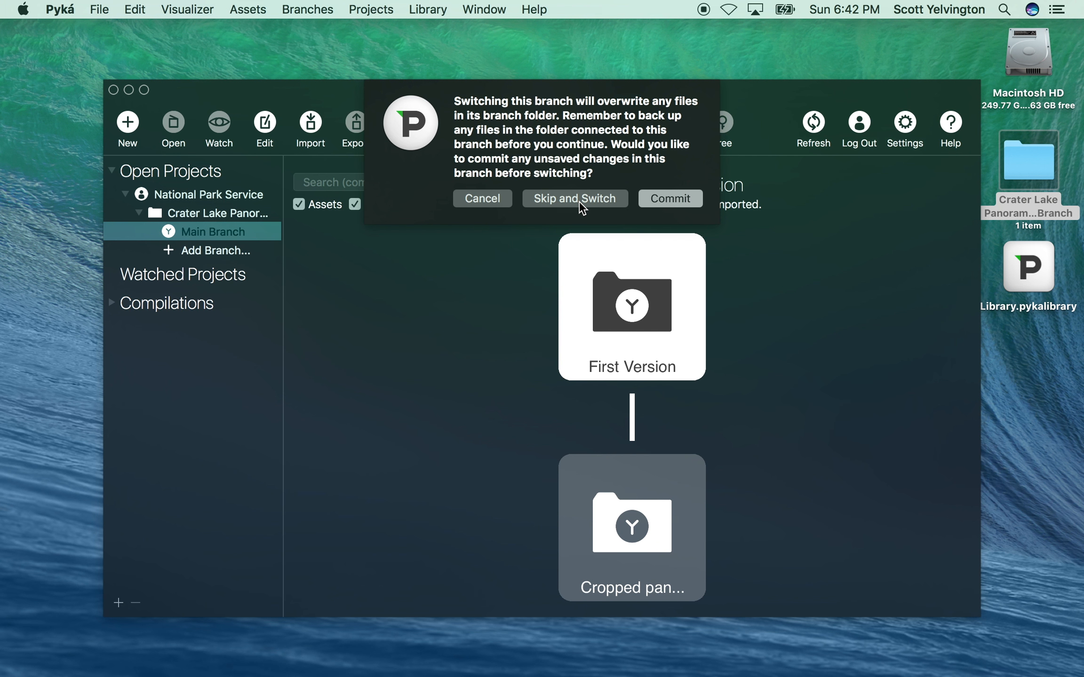
left_click(580, 201)
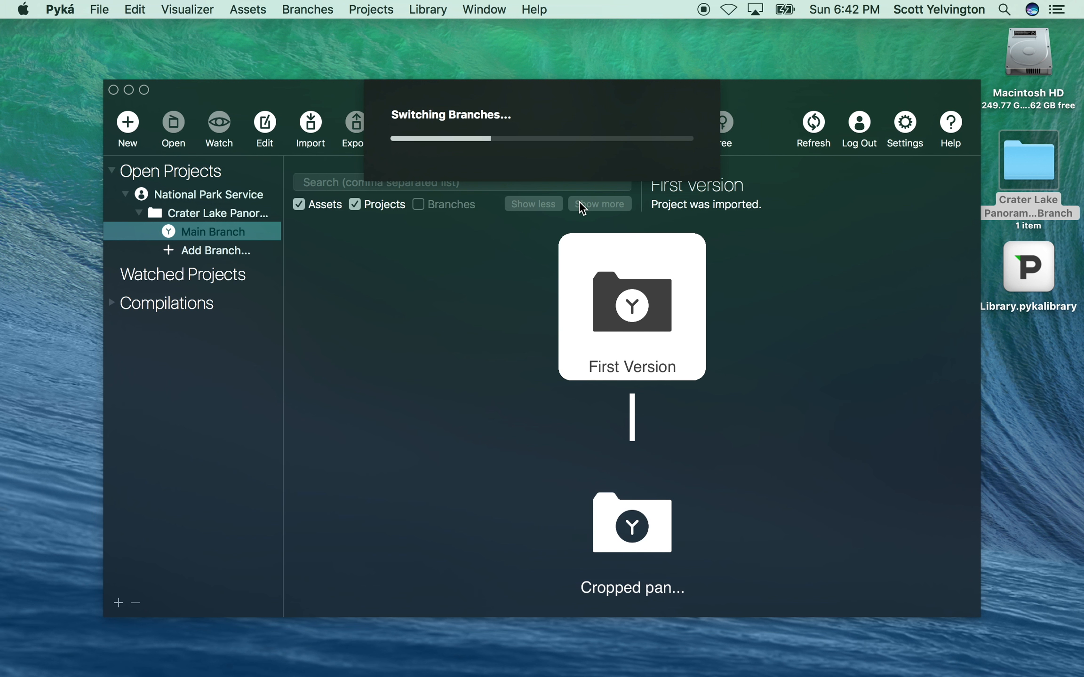
Open Final edited.jpg from the main branch folder to check the panorama's right end, and close the image.
left_click(1023, 156)
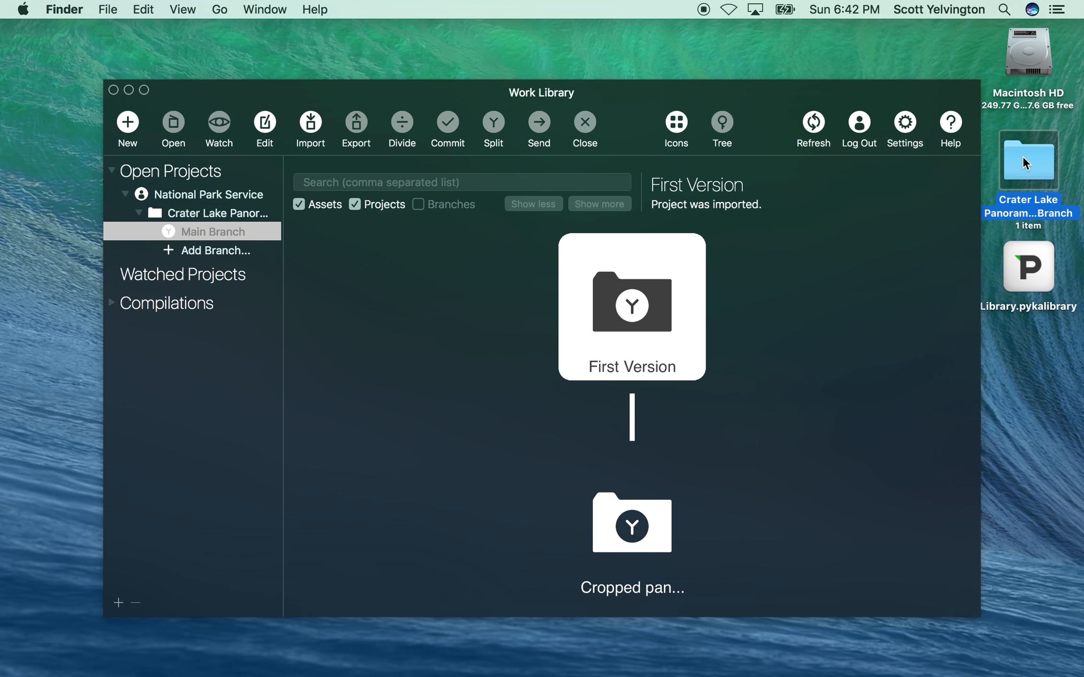
double_click(1023, 156)
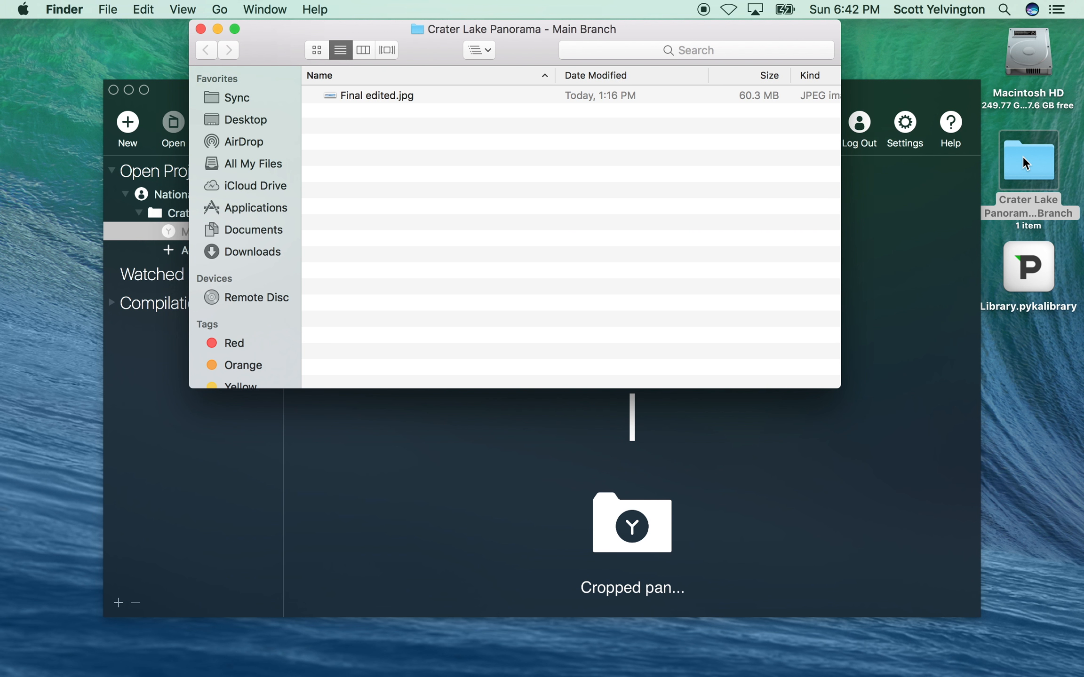
double_click(353, 95)
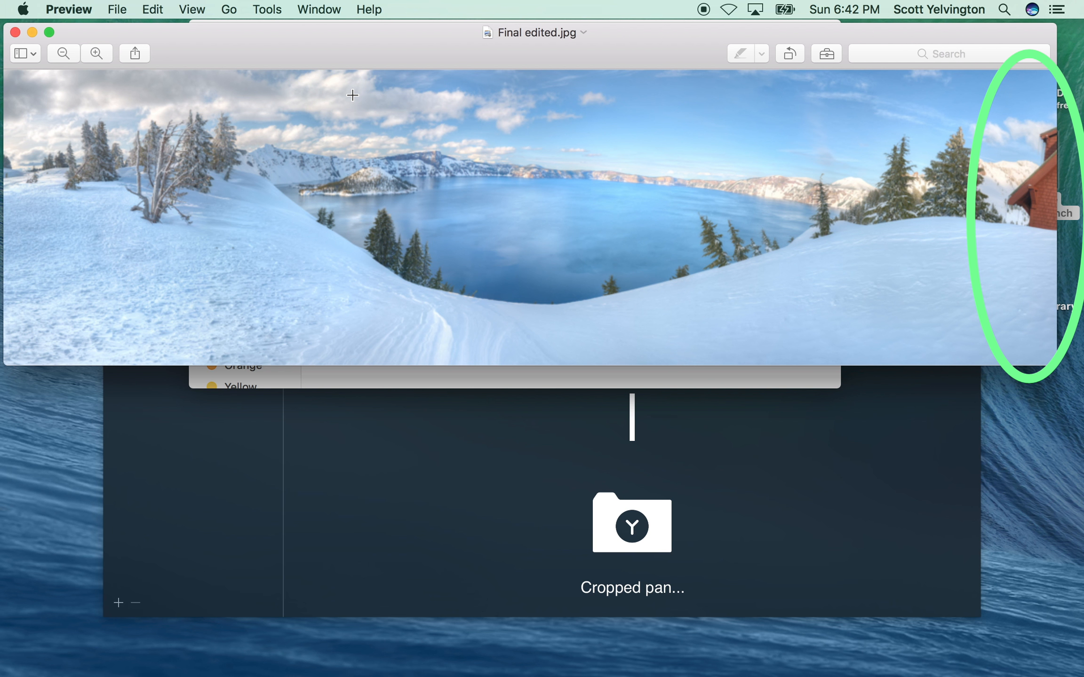
key("super+w")
Switch the main branch back to the Cropped panorama version in Pyká, skipping the commit of unsaved changes.
left_click(443, 455)
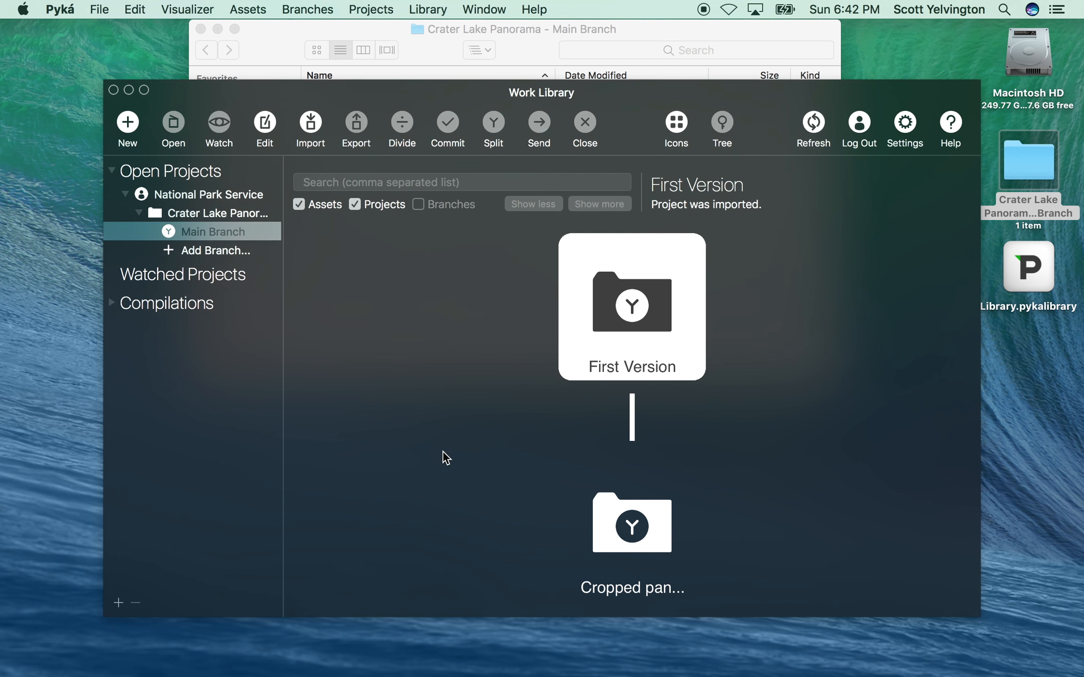
left_click(610, 495)
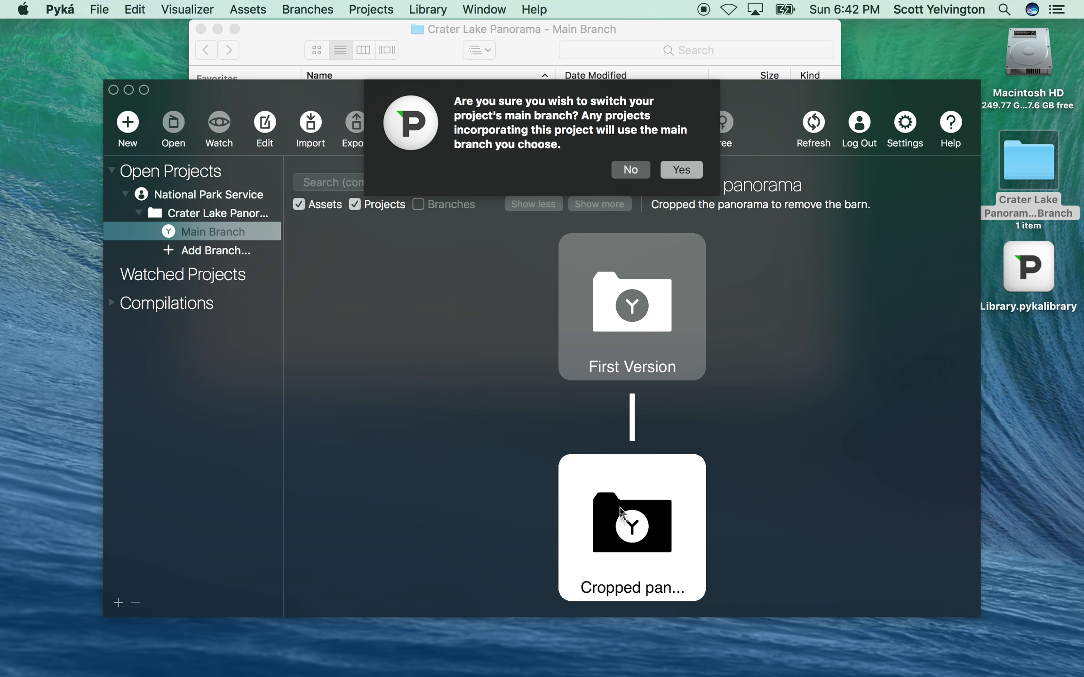
left_click(681, 170)
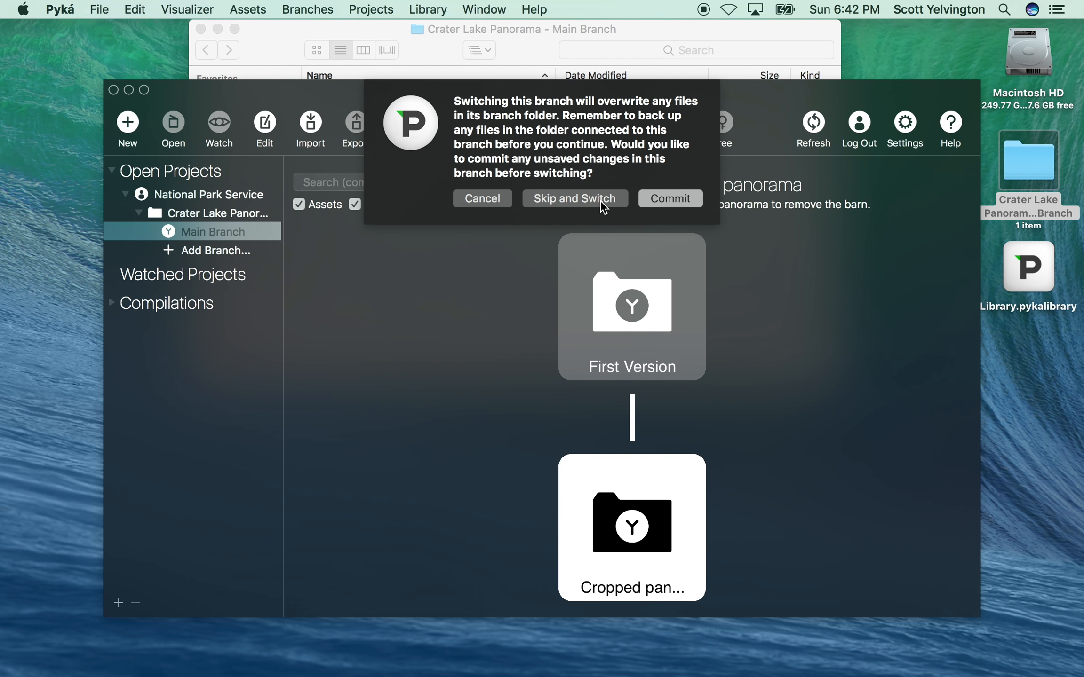
left_click(599, 200)
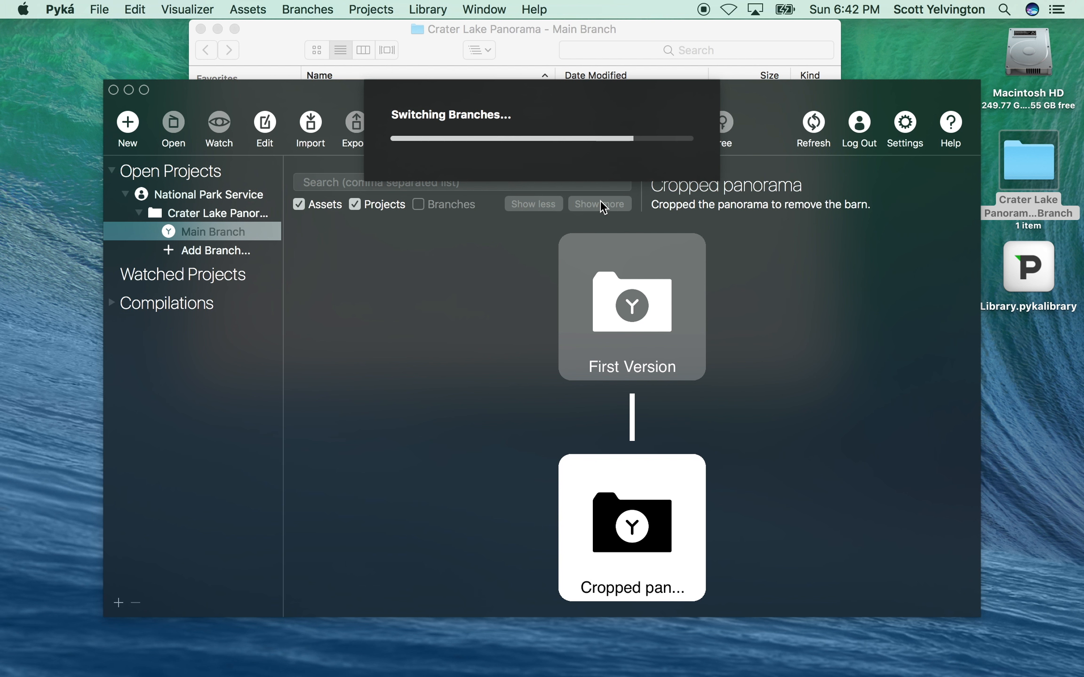
Open Final edited.jpg from the main branch folder in Finder to check the restored Cropped panorama version.
left_click(529, 52)
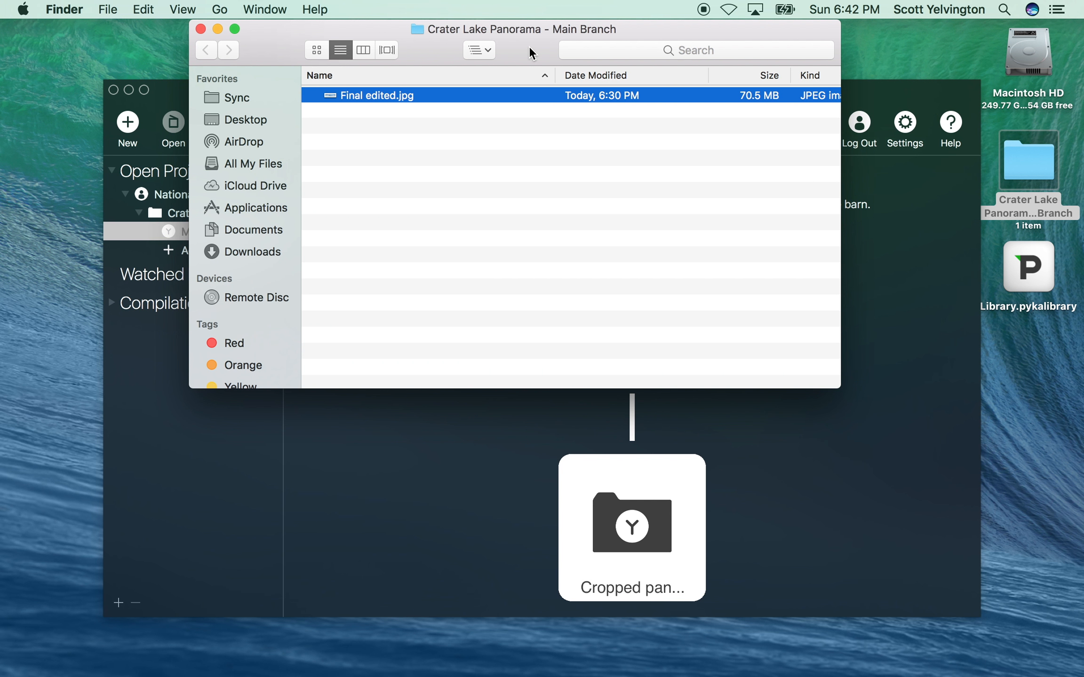
double_click(389, 95)
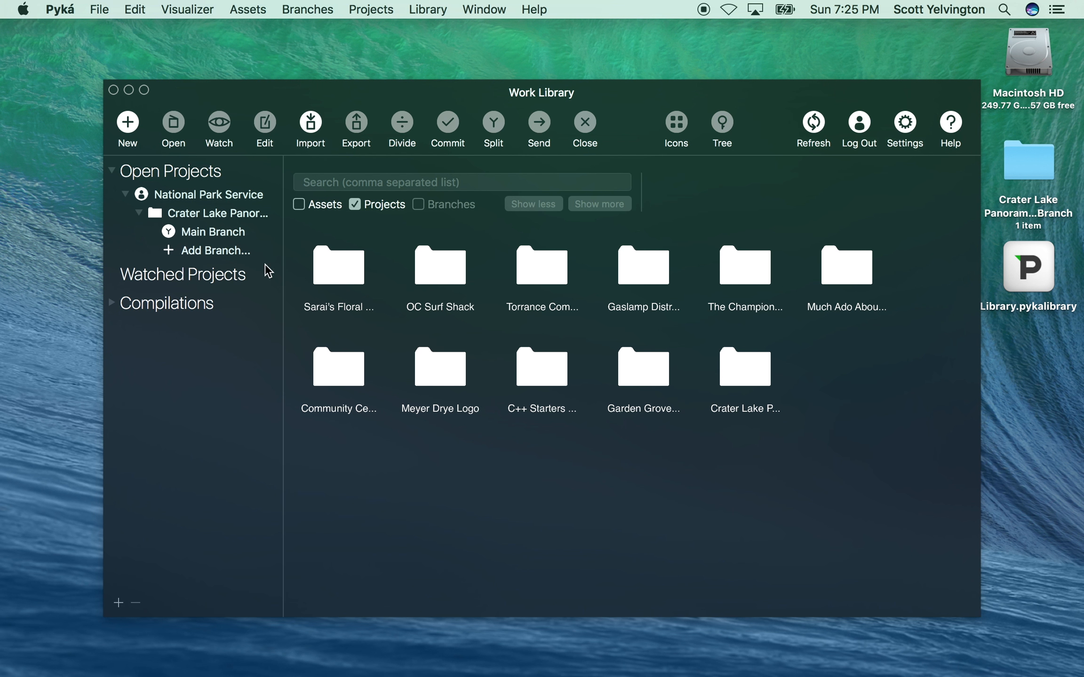
Split the Crater Lake Panorama main branch into a new branch folder named "Crater lake B" on the Desktop, and select the new branch.
left_click(250, 234)
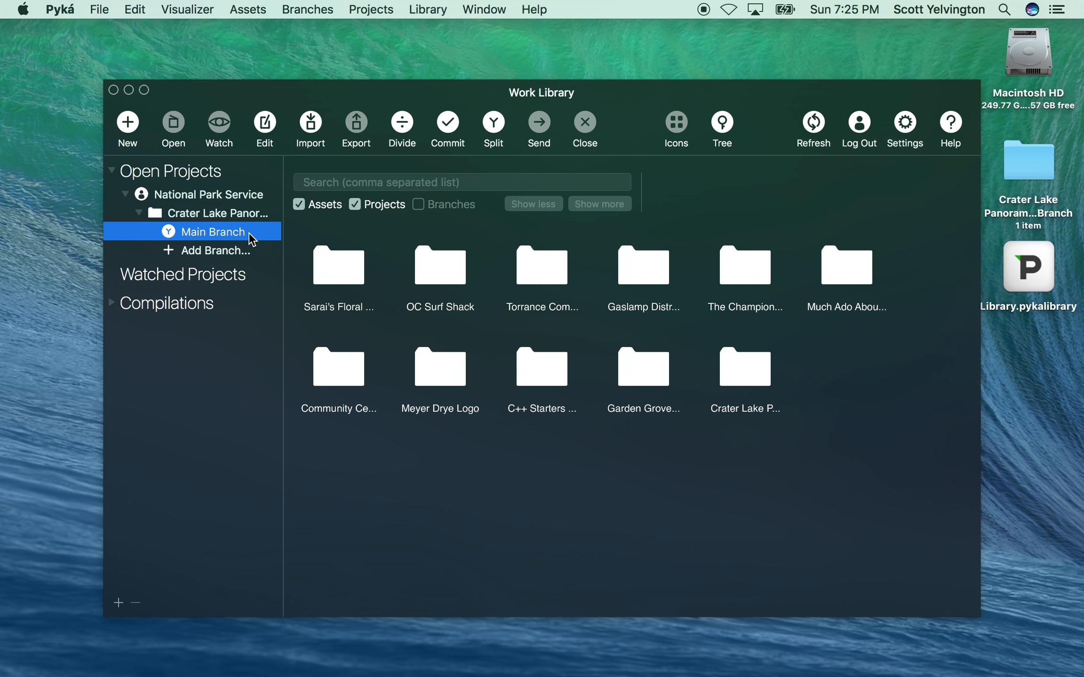
left_click(501, 117)
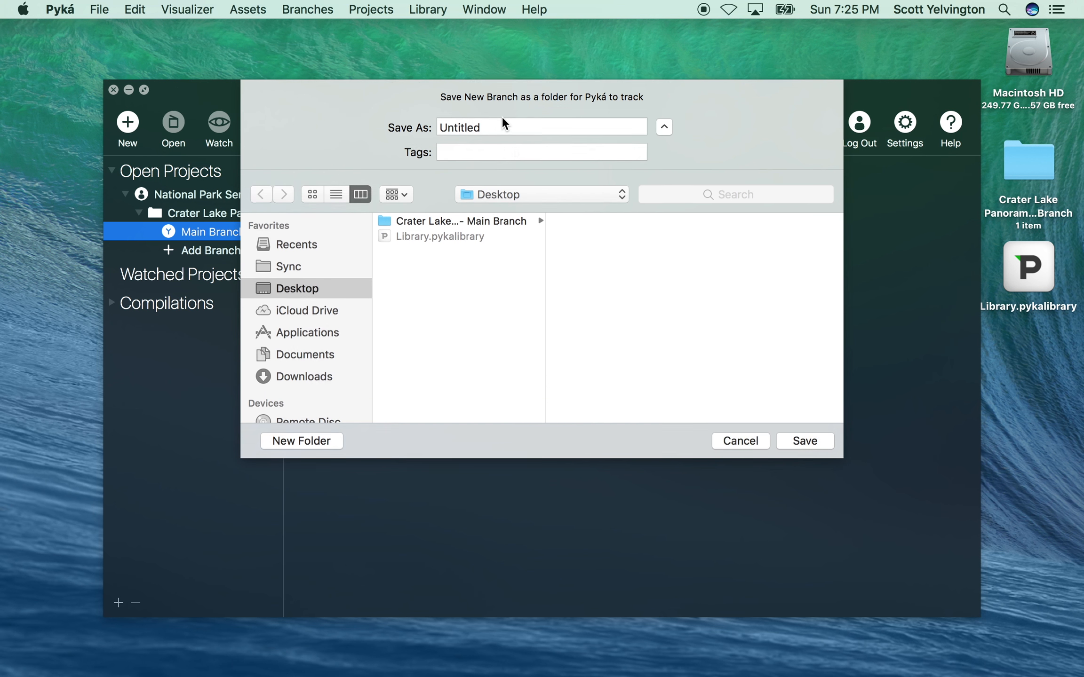
type("Crater lake B")
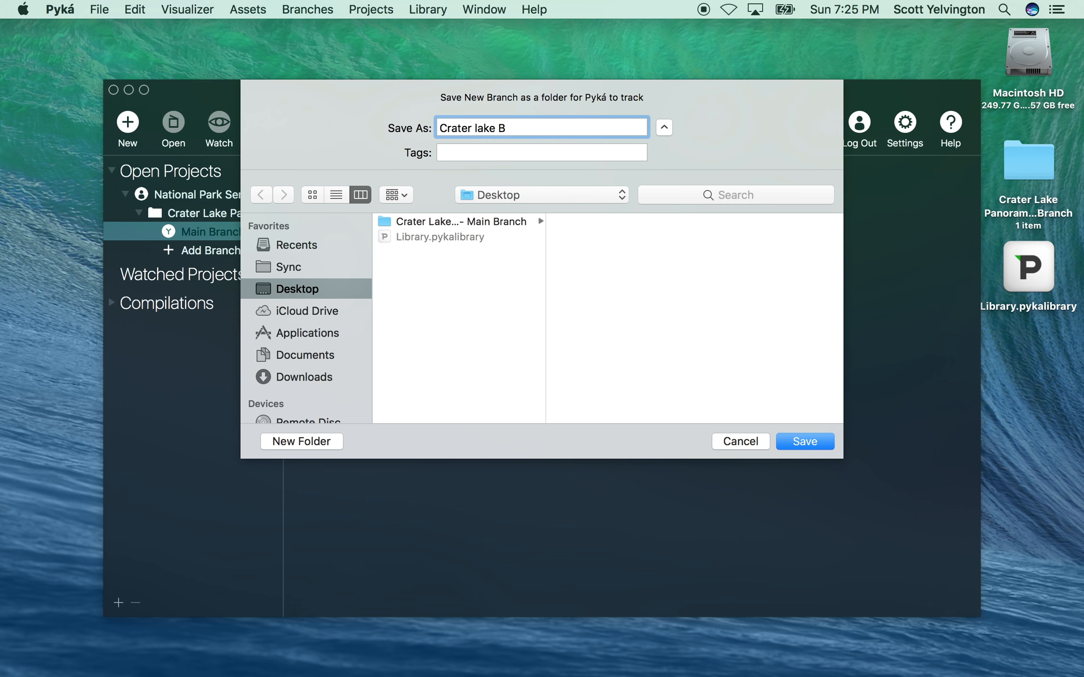
key("Return")
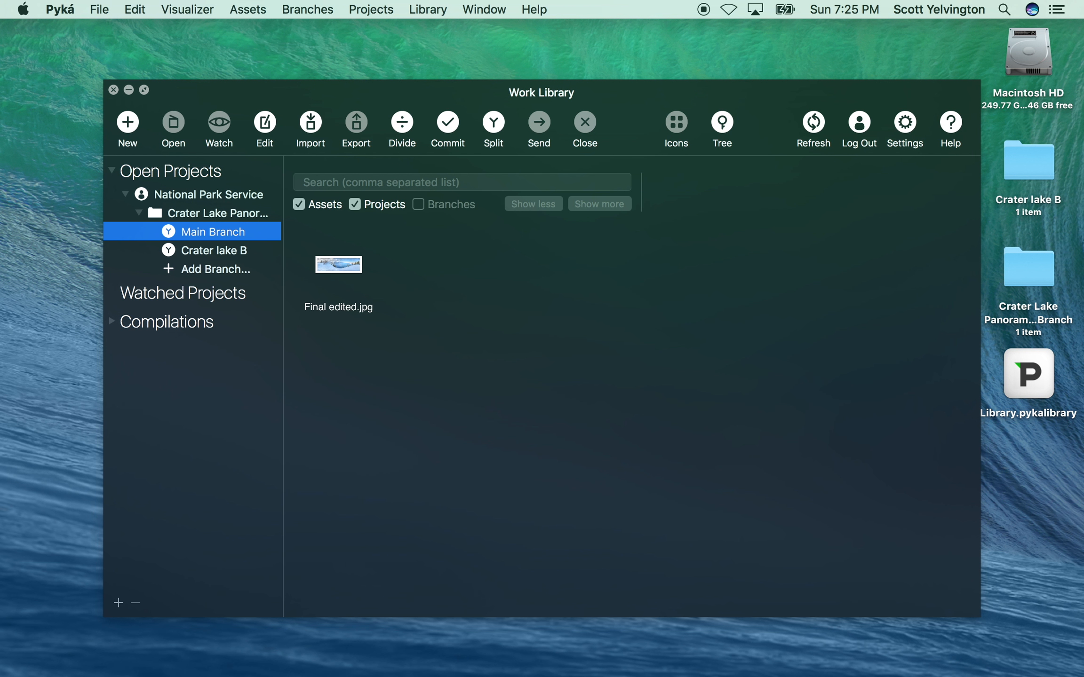
left_click(192, 252)
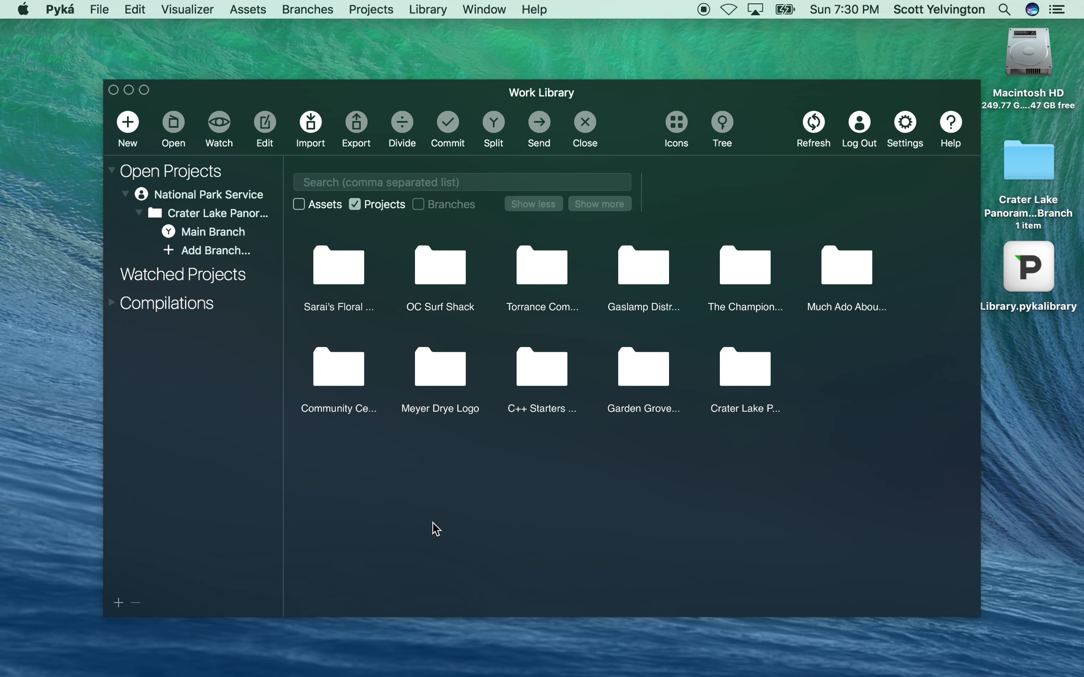
Add a branch to the Crater Lake Panorama project, saved on the Desktop as "Crater Lake Alternate".
left_click(227, 251)
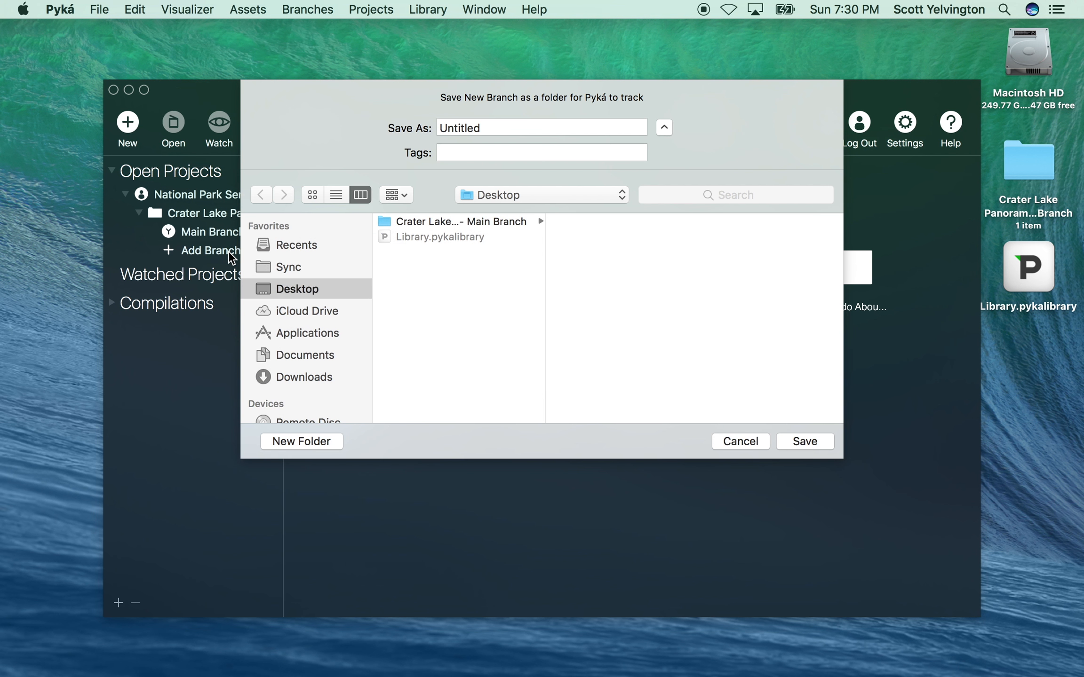
type("Cr")
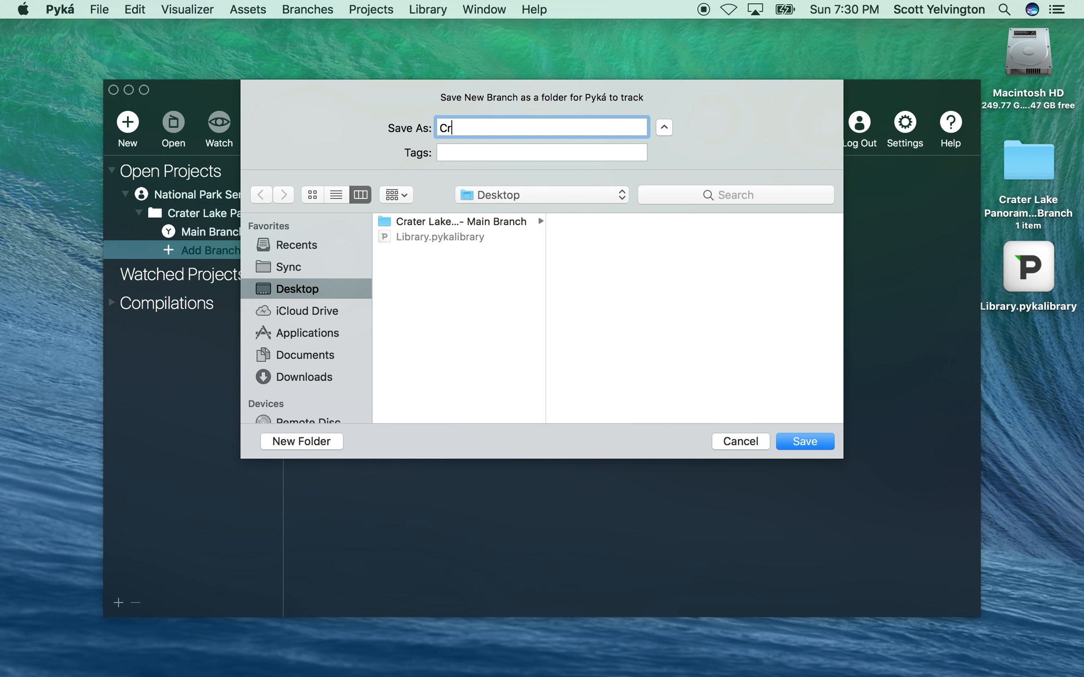
type("ater Lake Alternate")
key("Return")
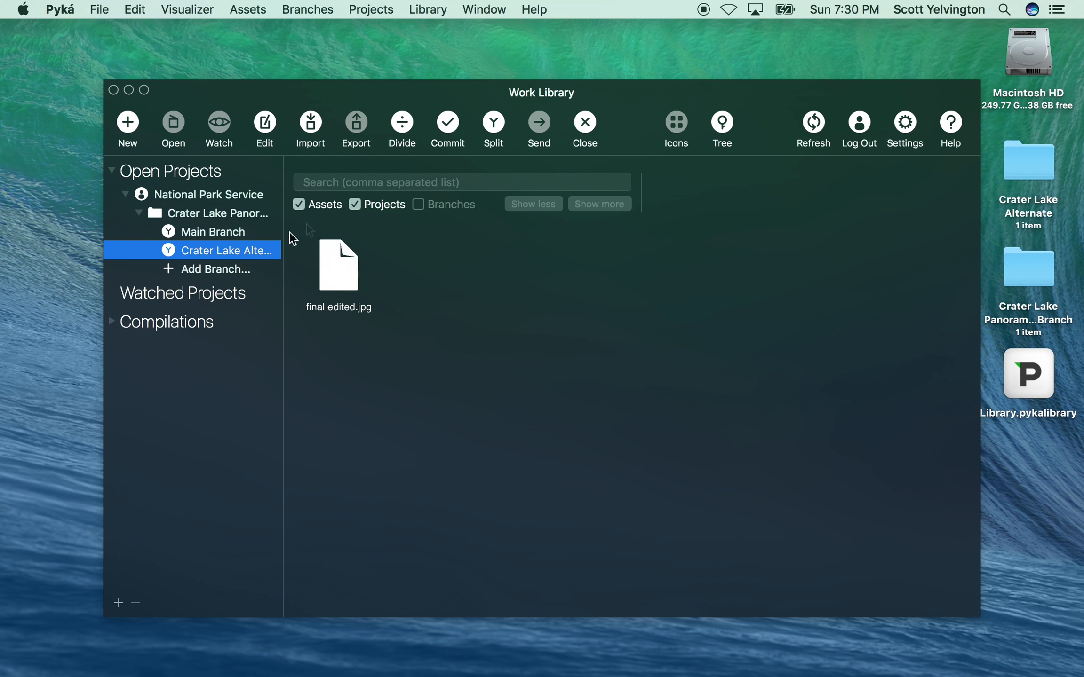
Switch the Crater Lake Alternate branch to the Cropped panorama version from its version tree.
left_click(721, 123)
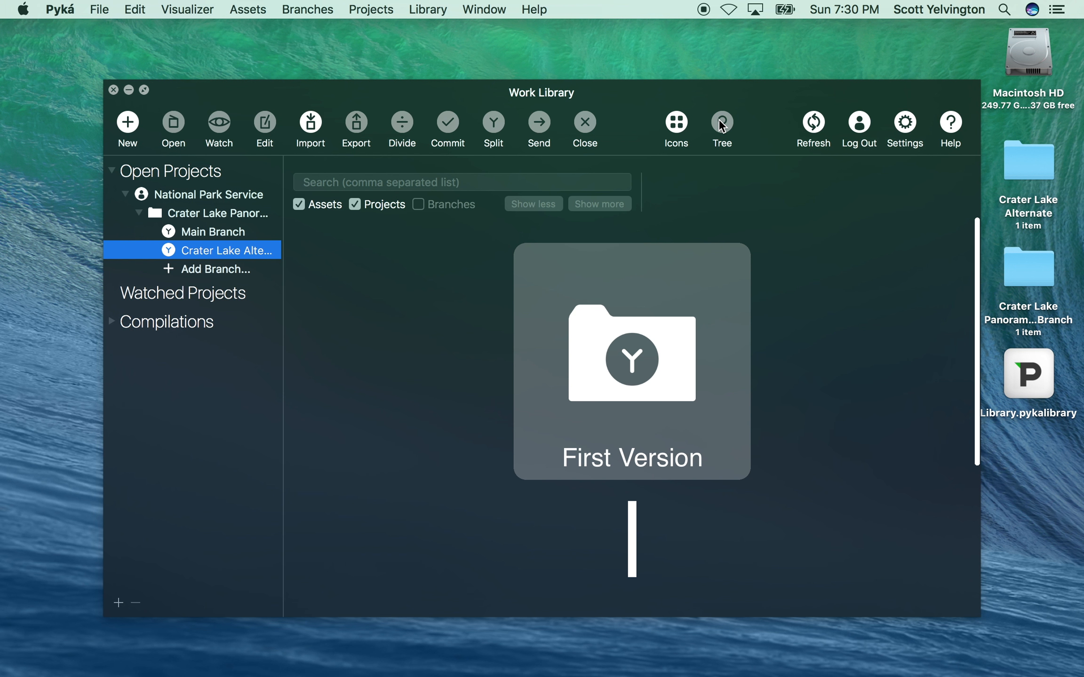
scroll(822, 605, "down", 5)
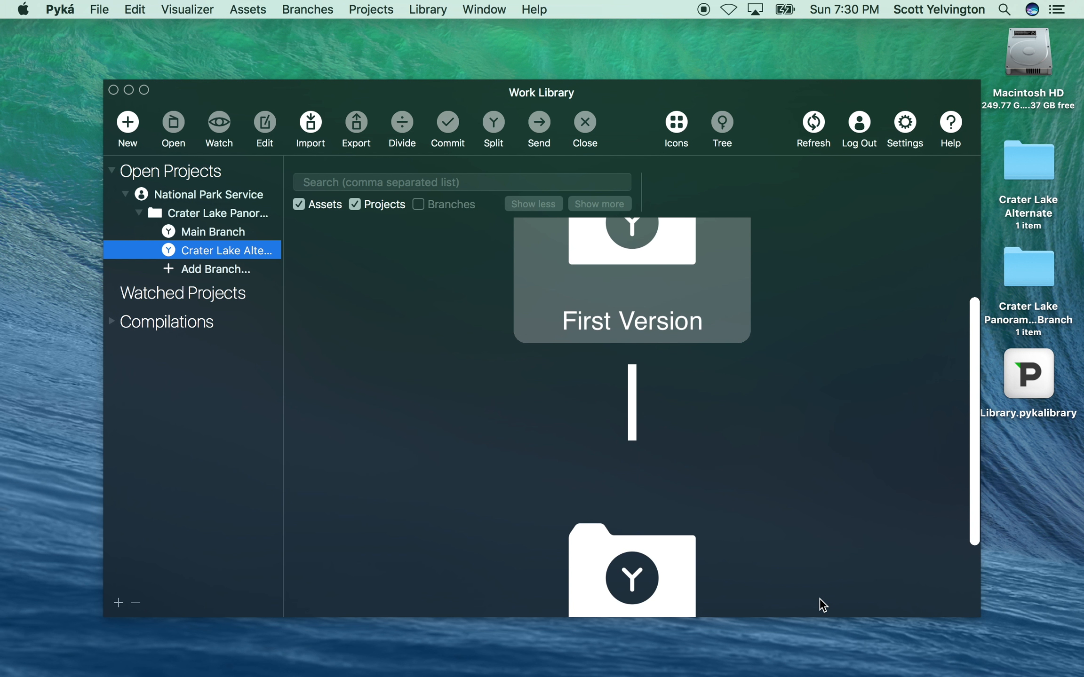
double_click(668, 455)
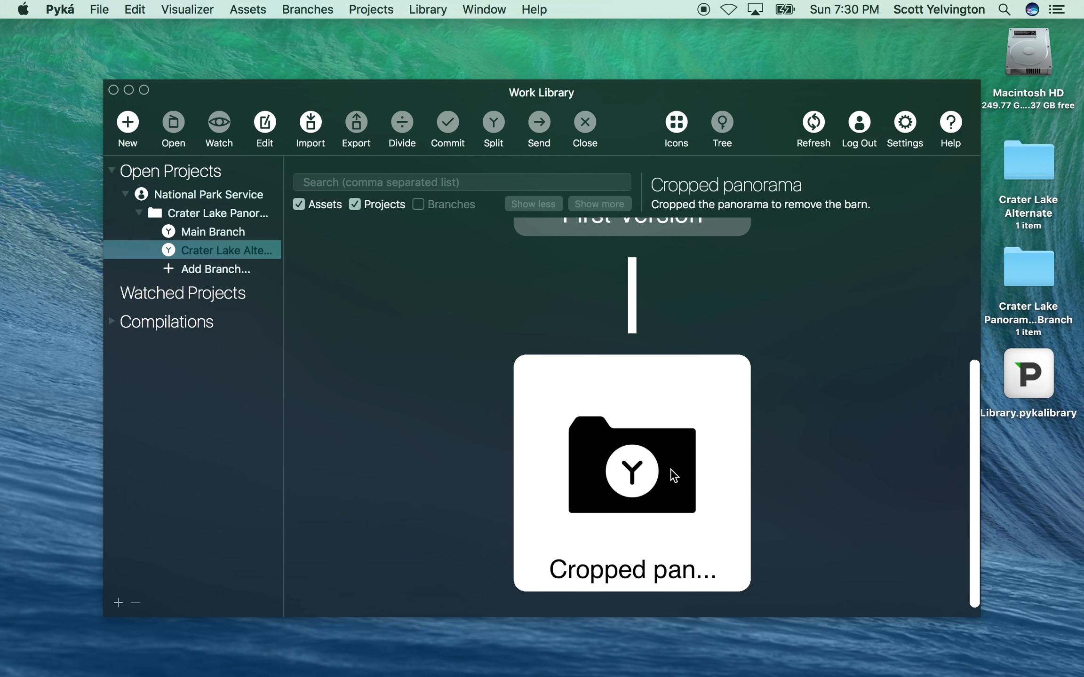
left_click(599, 197)
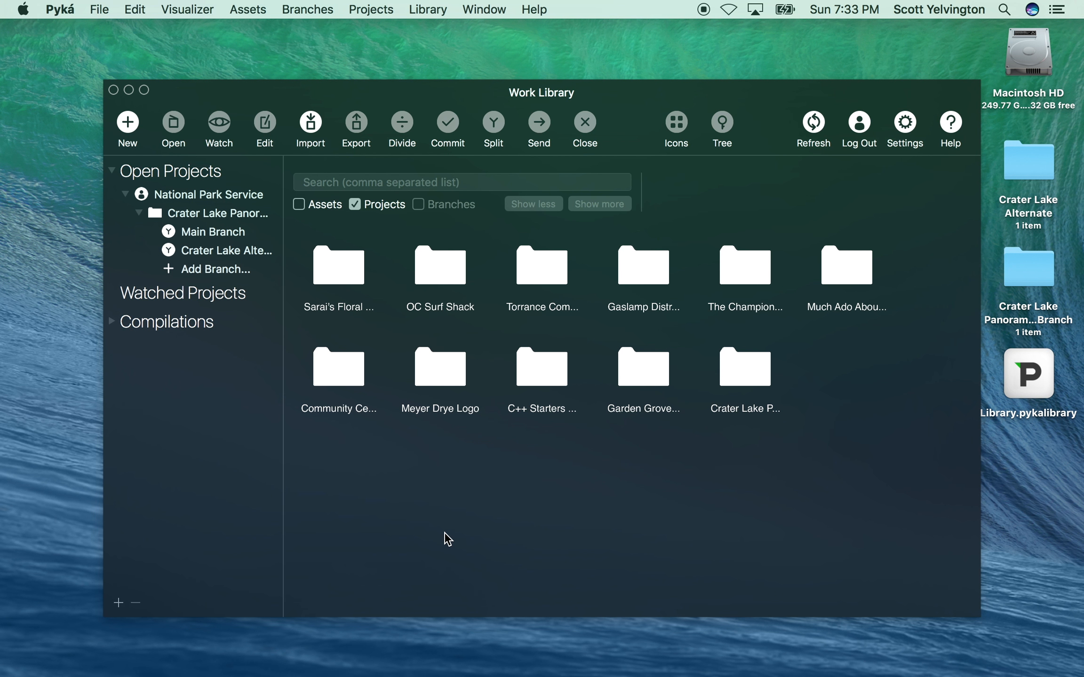
Close the Crater Lake Alternate branch without committing it.
left_click(257, 252)
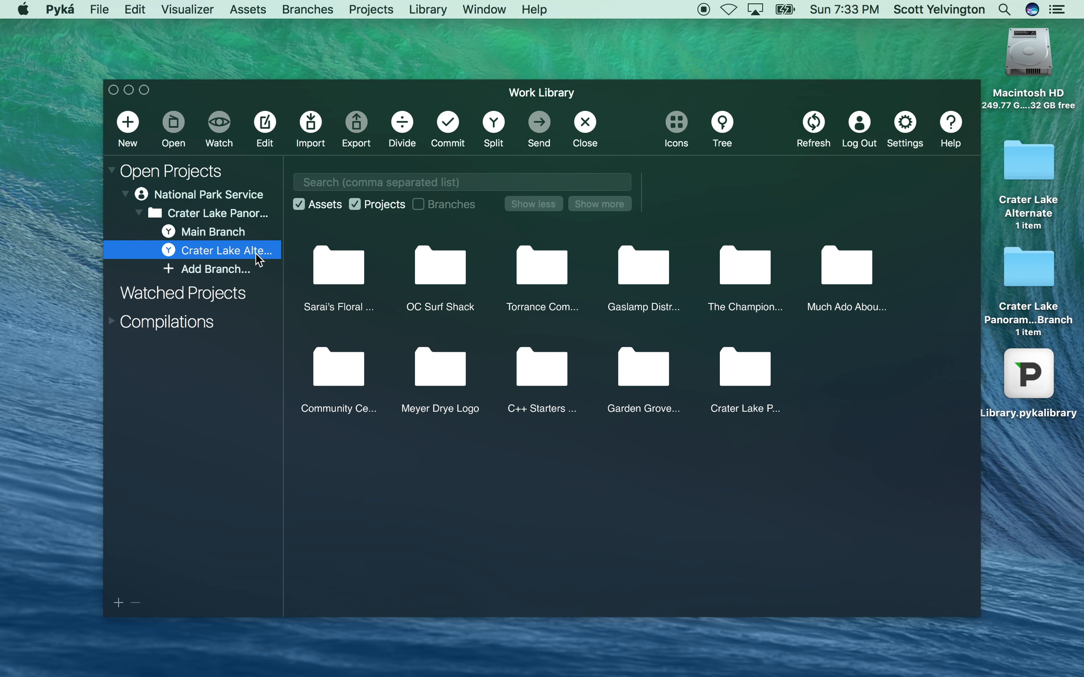
left_click(586, 124)
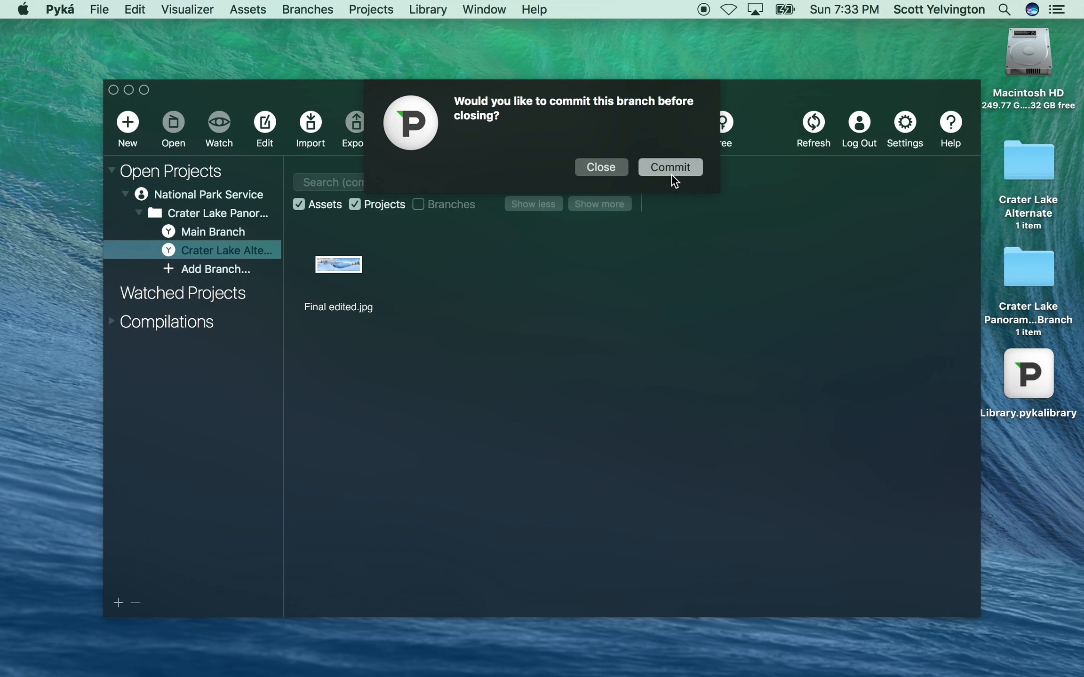
left_click(602, 168)
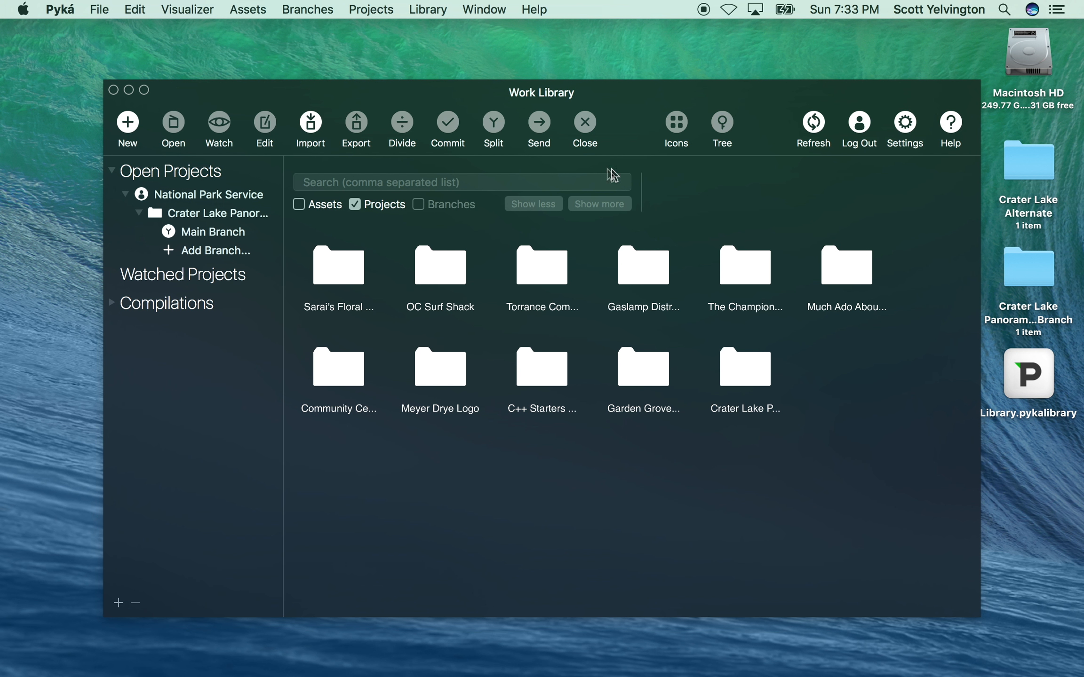
Move the closed branch's Crater Lake Alternate folder from the desktop to the Trash.
left_click(1020, 160)
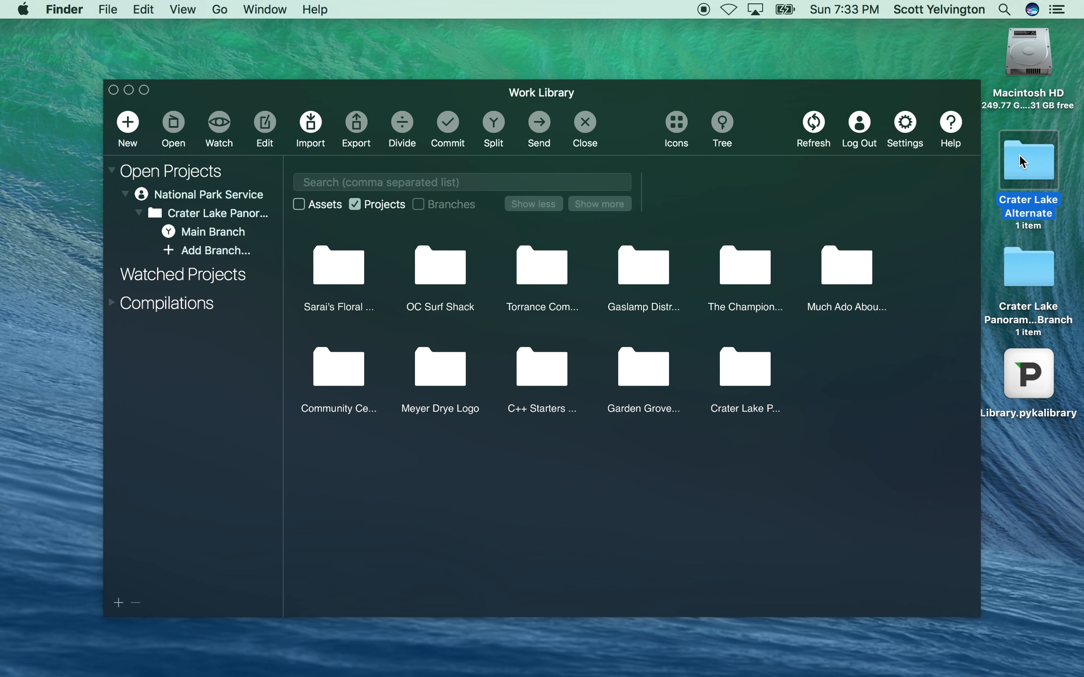
right_click(1021, 161)
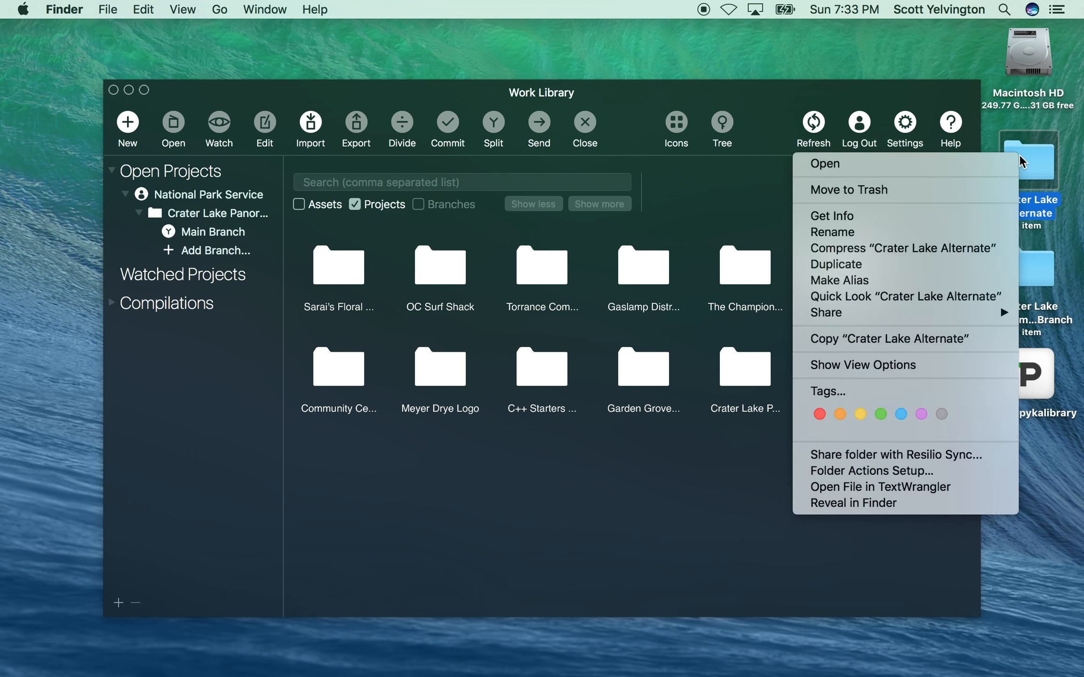
left_click(1001, 190)
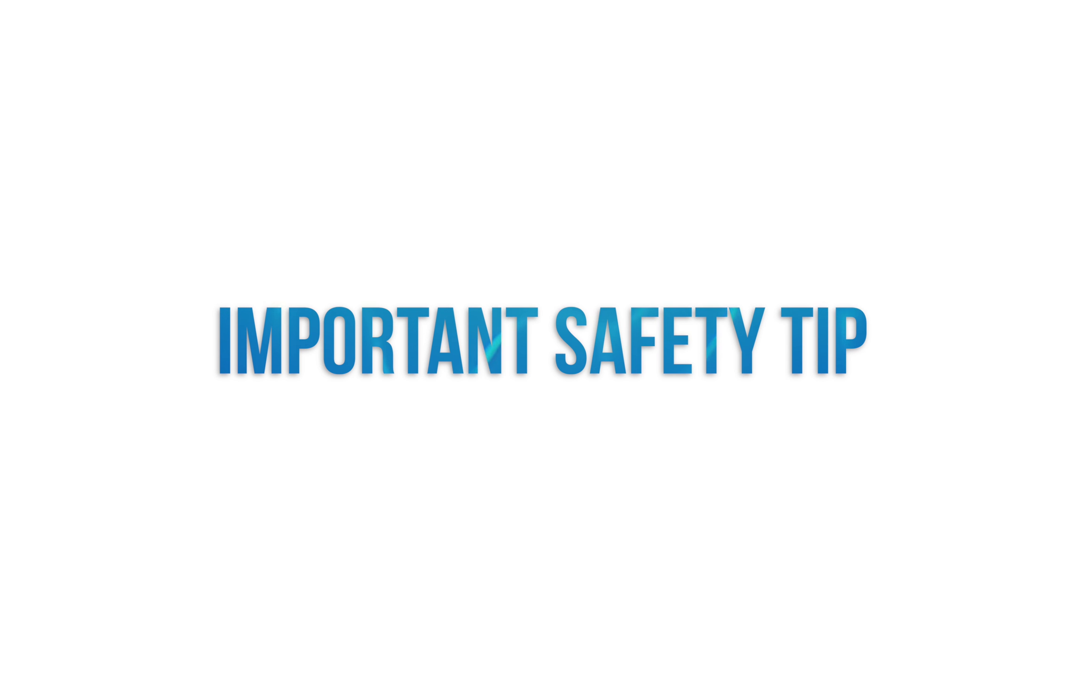